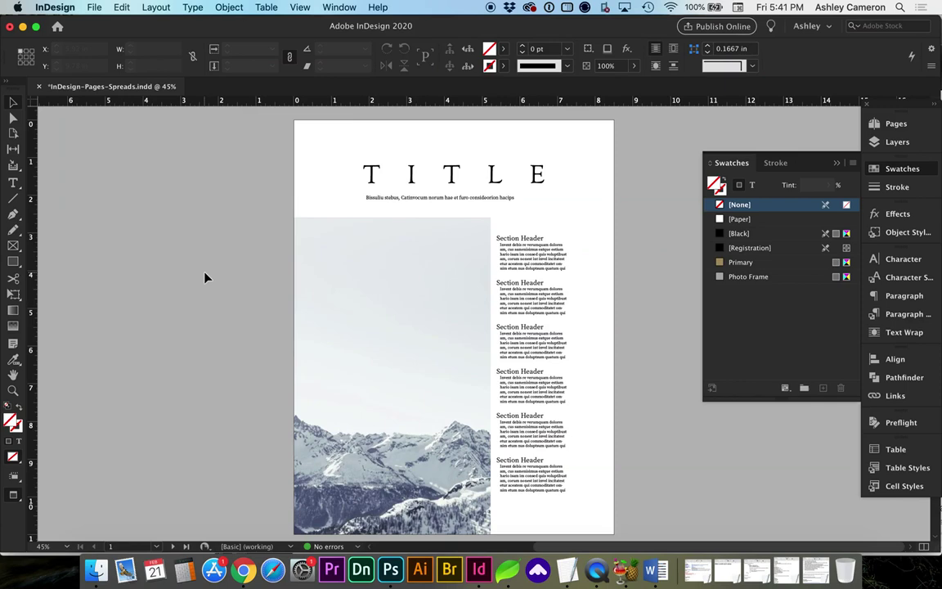
- Scroll the sample magazine down to its Table of Contents spread and open the File menu
scroll(205, 278, "down", 10)
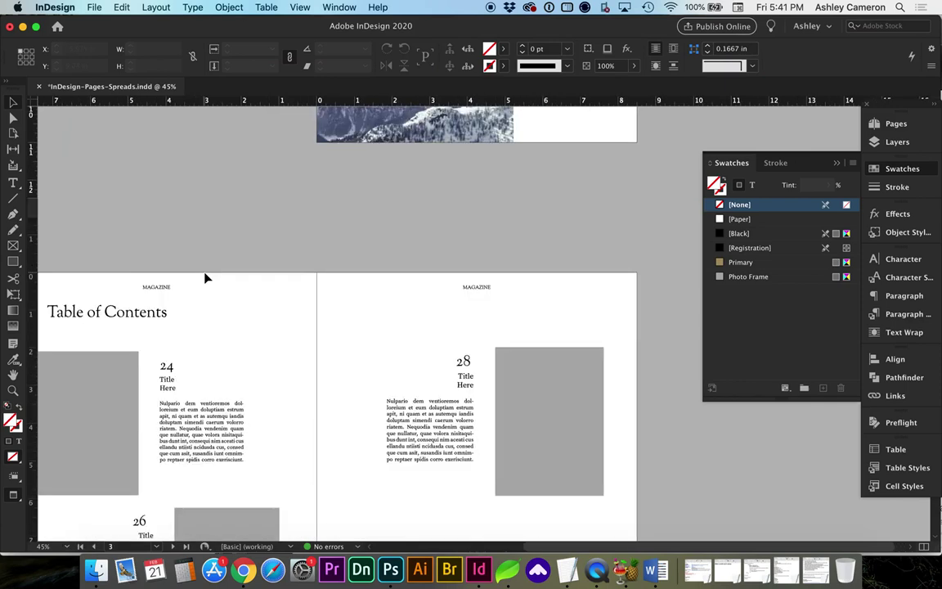
scroll(205, 278, "down", 3)
scroll(206, 278, "left", 2)
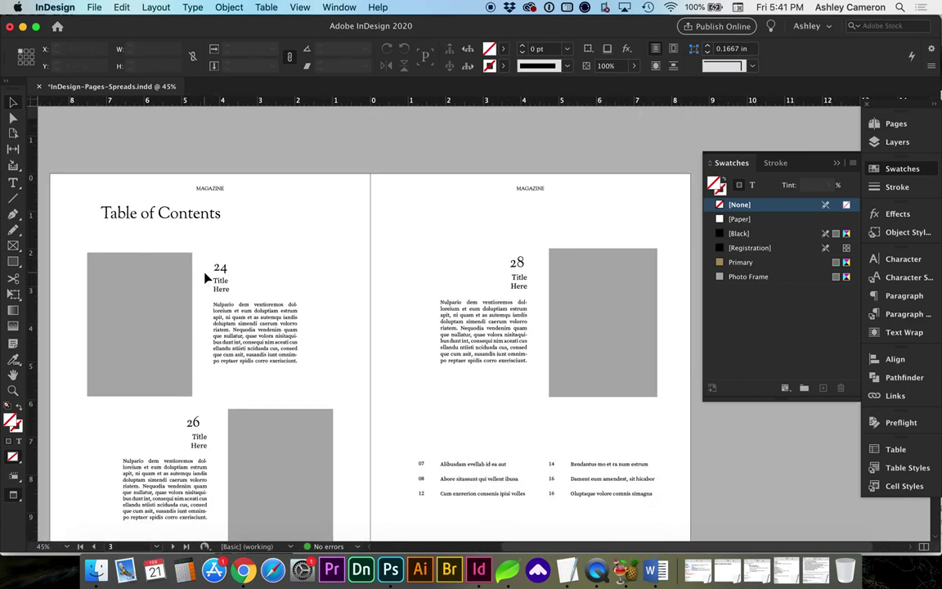
left_click(93, 8)
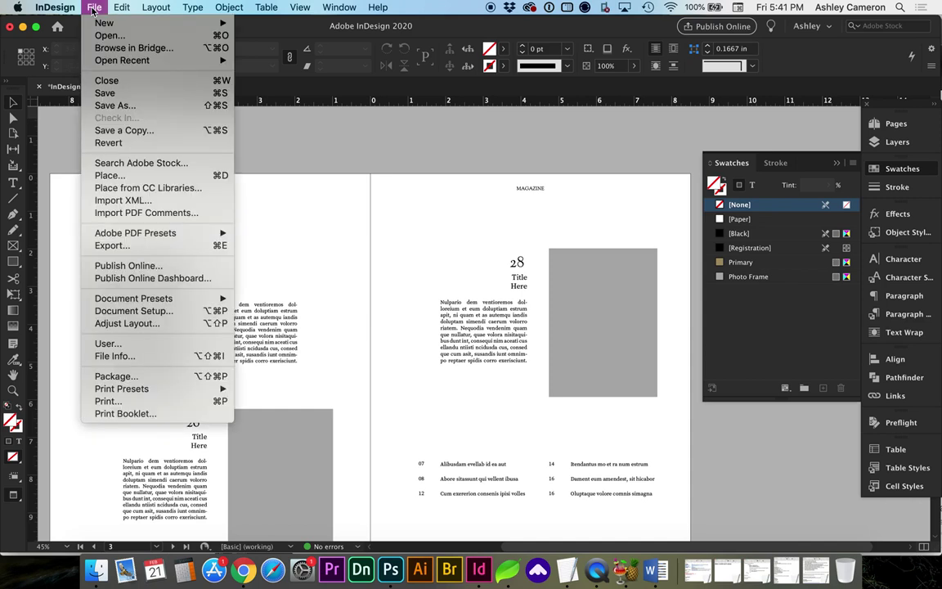
- Start a new Print Letter document, 8.5 × 11 in, with units set to Inches
mouse_move(96, 25)
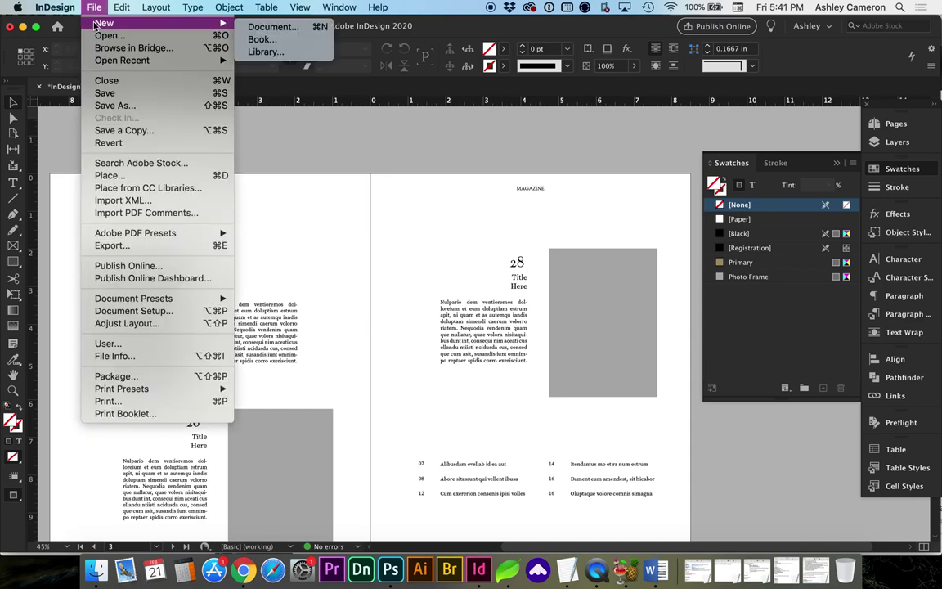
left_click(263, 28)
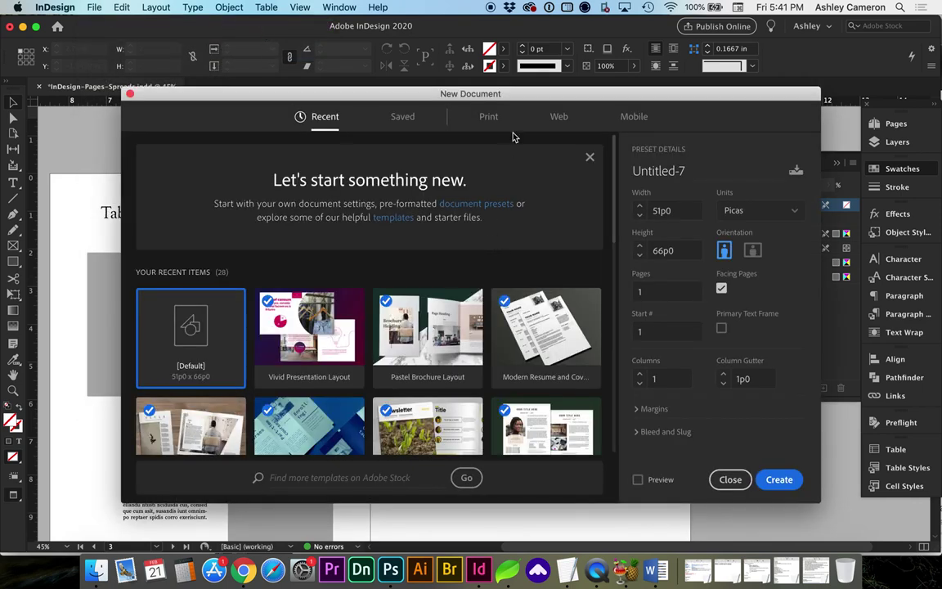
left_click(493, 118)
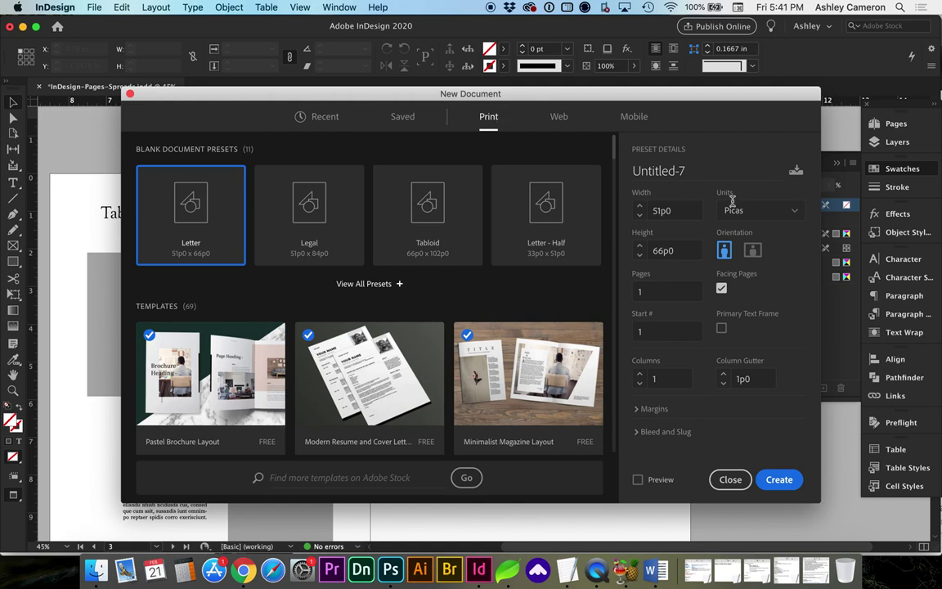
left_click(762, 215)
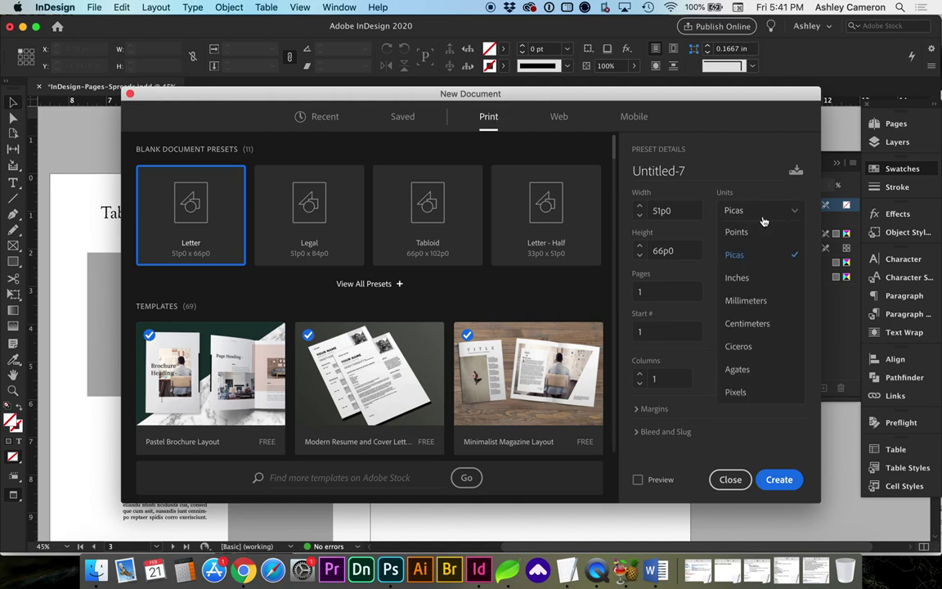
left_click(740, 278)
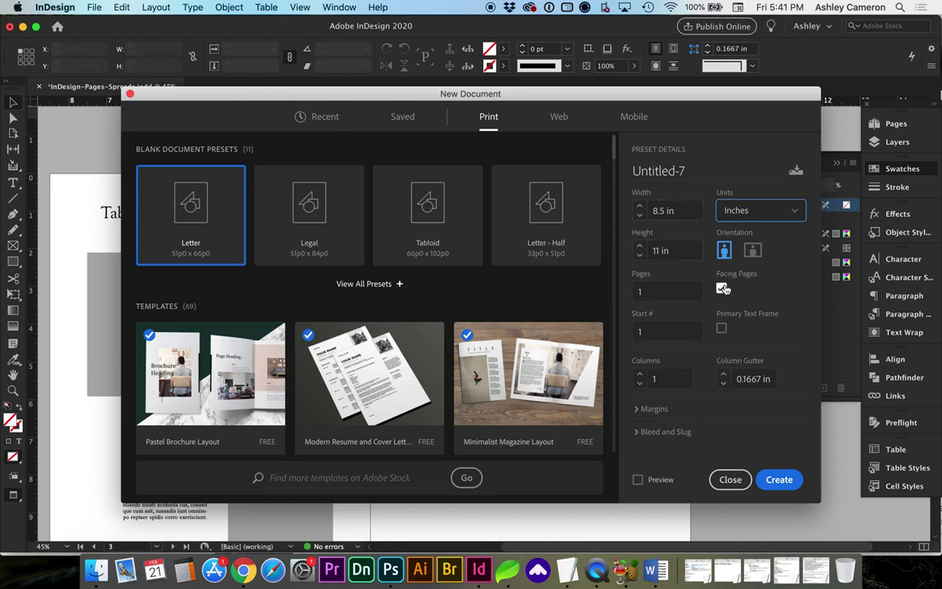
- Create the Letter document and add pages 2, 3 and 4 from the Pages panel
left_click(779, 479)
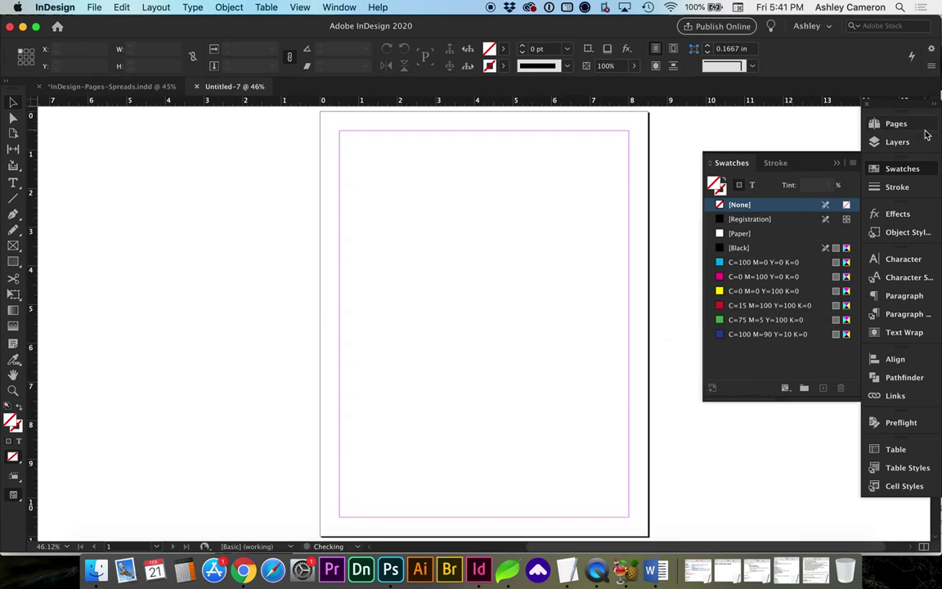
left_click(918, 127)
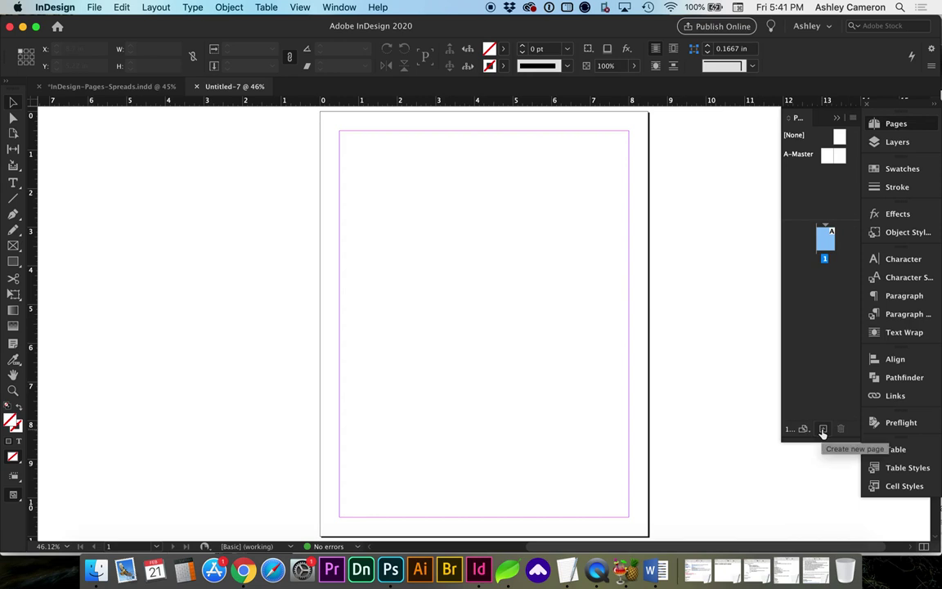
left_click(822, 429)
left_click(822, 429)
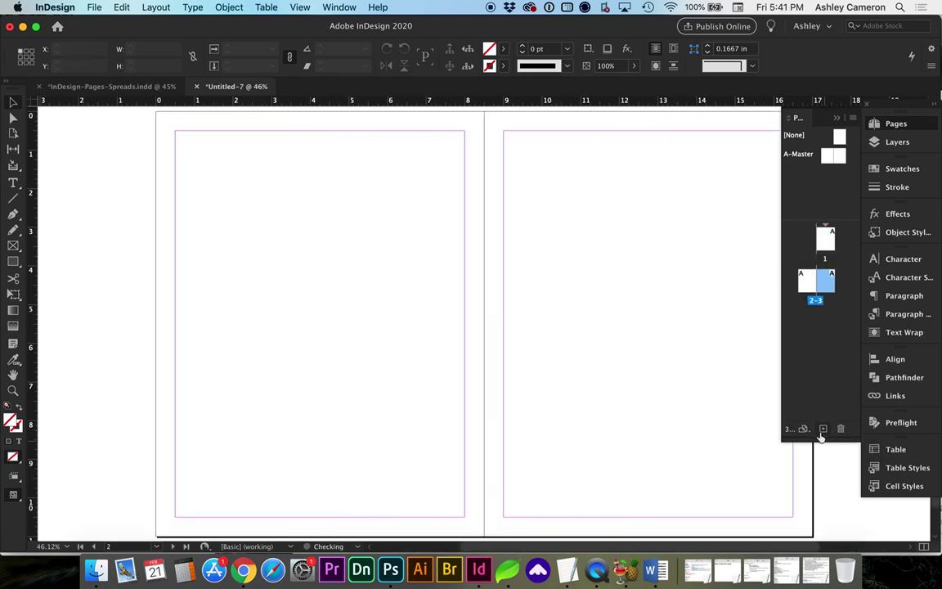
left_click(823, 429)
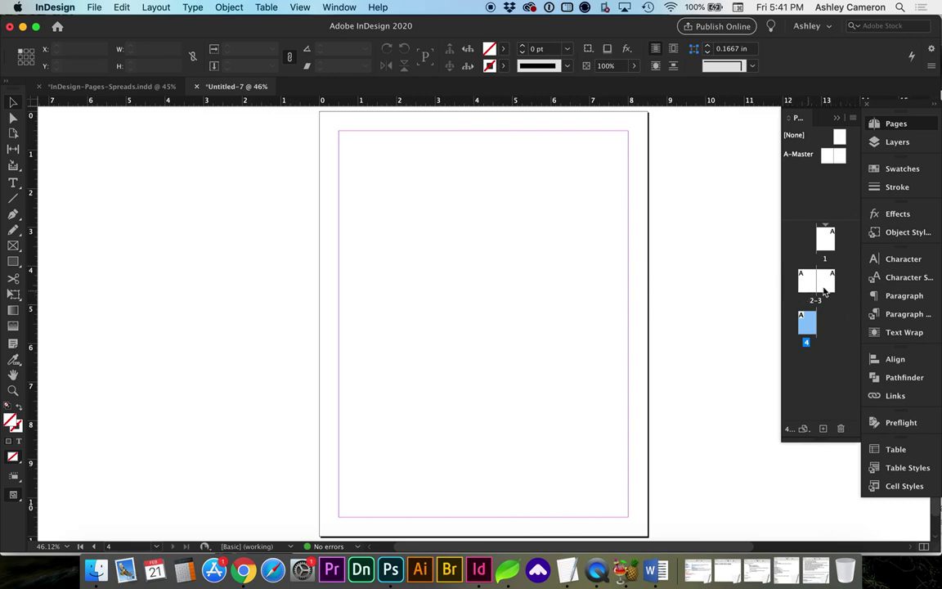
scroll(594, 287, "up", 5)
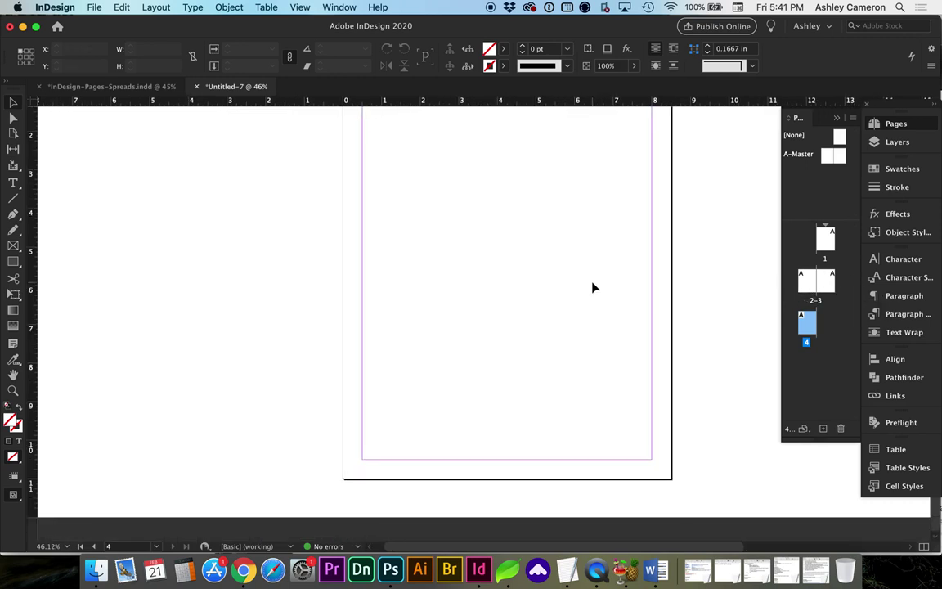
scroll(594, 287, "down", 6)
scroll(594, 287, "right", 3)
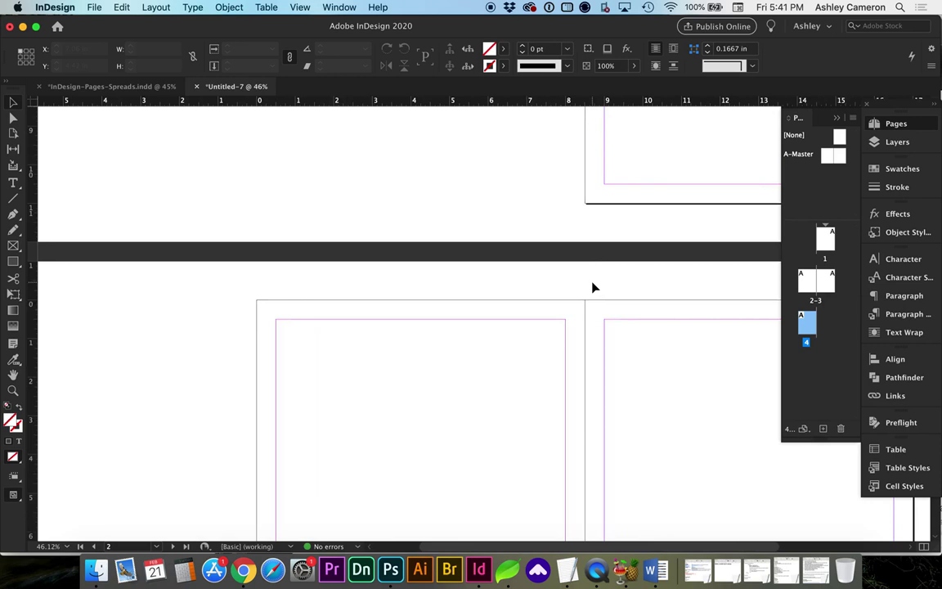
scroll(594, 287, "up", 2)
scroll(594, 287, "right", 2)
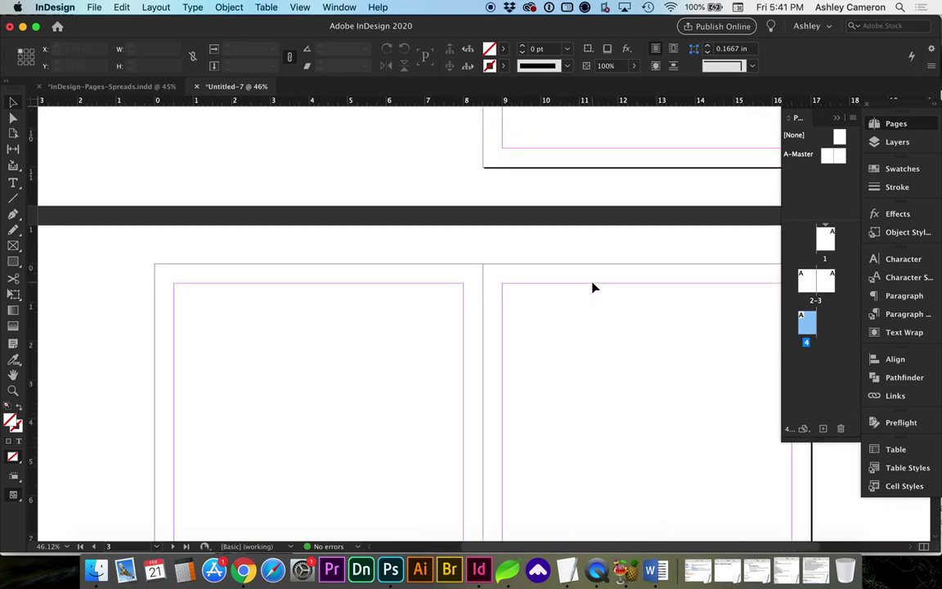
scroll(595, 287, "up", 8)
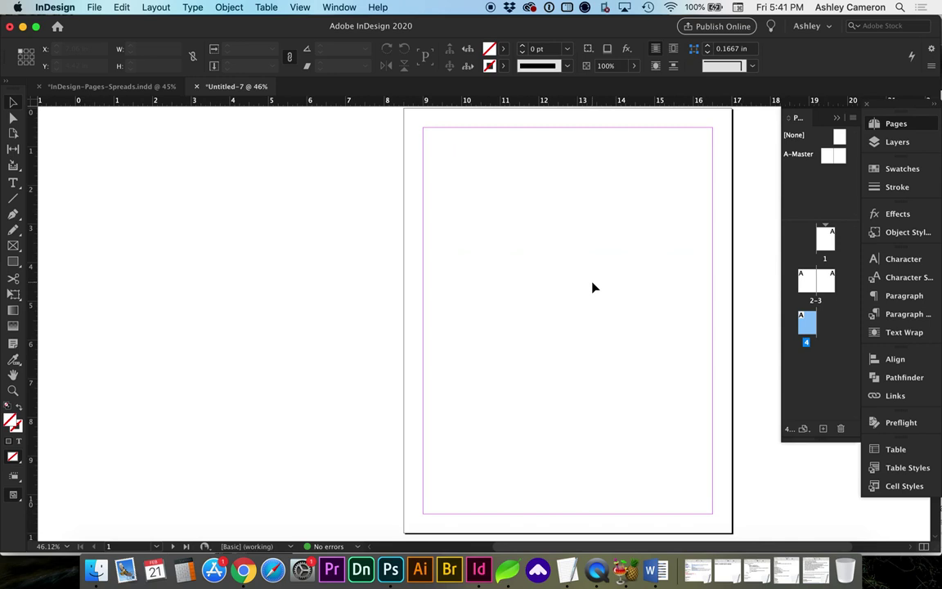
- Uncheck Allow Document Pages to Shuffle in the Pages panel menu
left_click(852, 121)
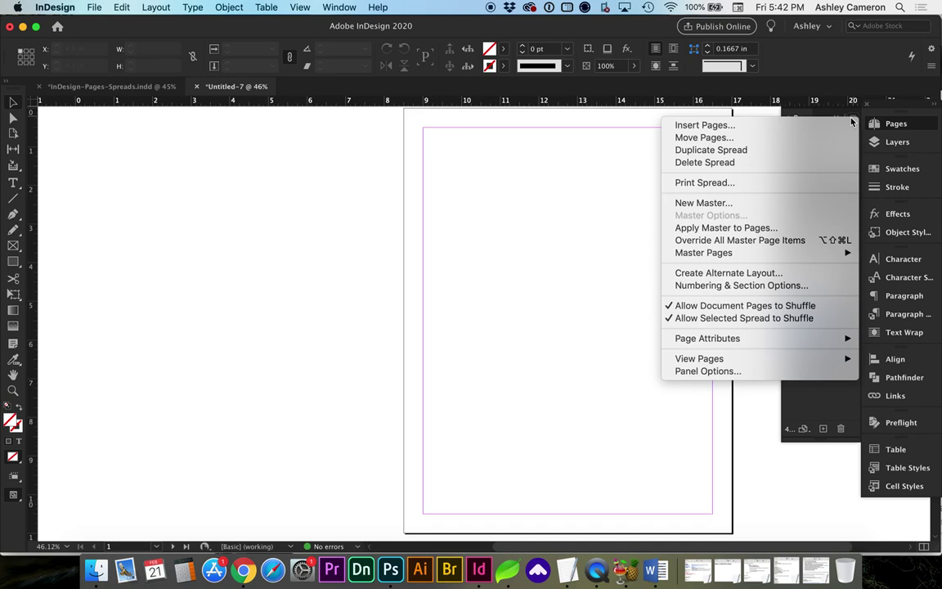
left_click(711, 308)
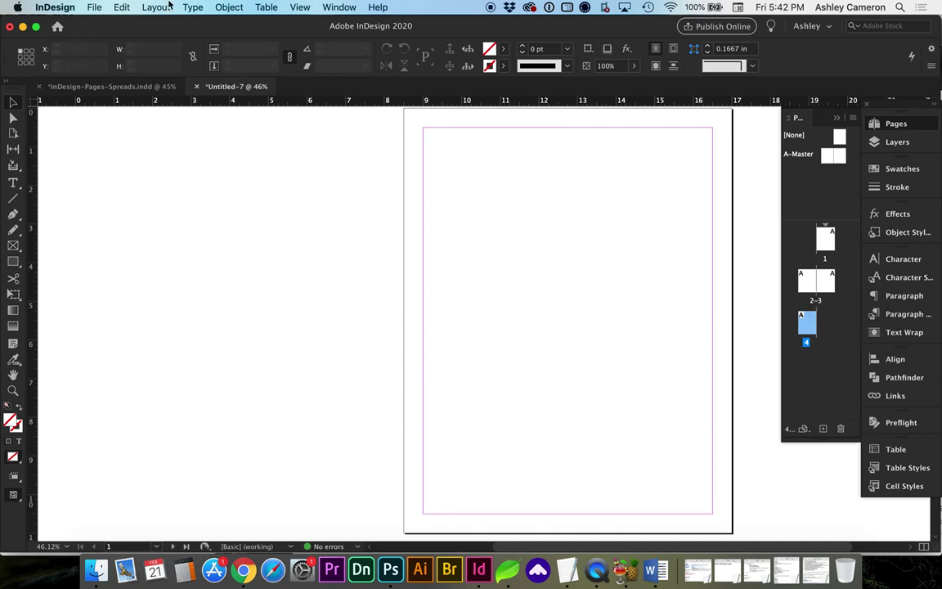
- Turn off Facing Pages in Document Setup, then review the Pages panel options
left_click(94, 7)
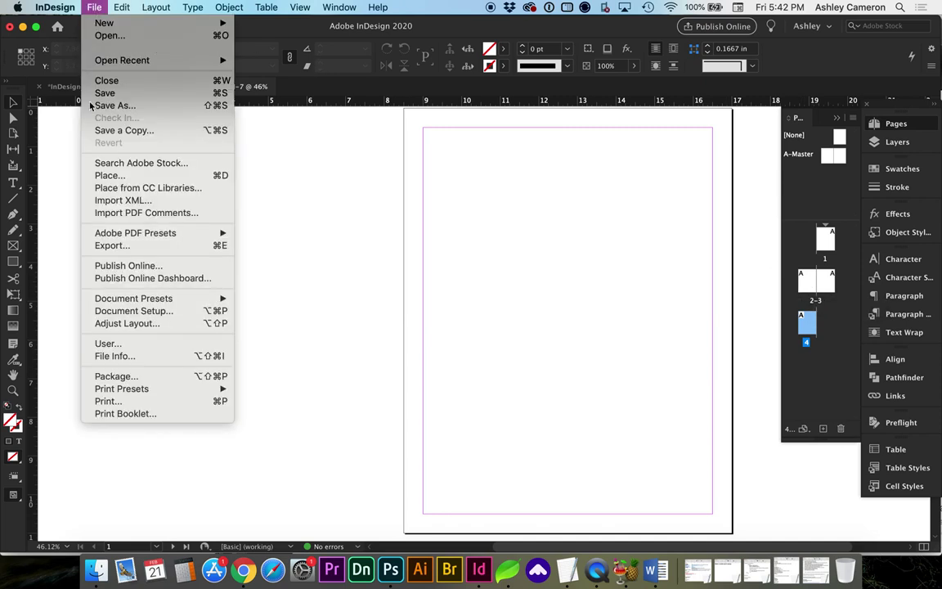
left_click(98, 311)
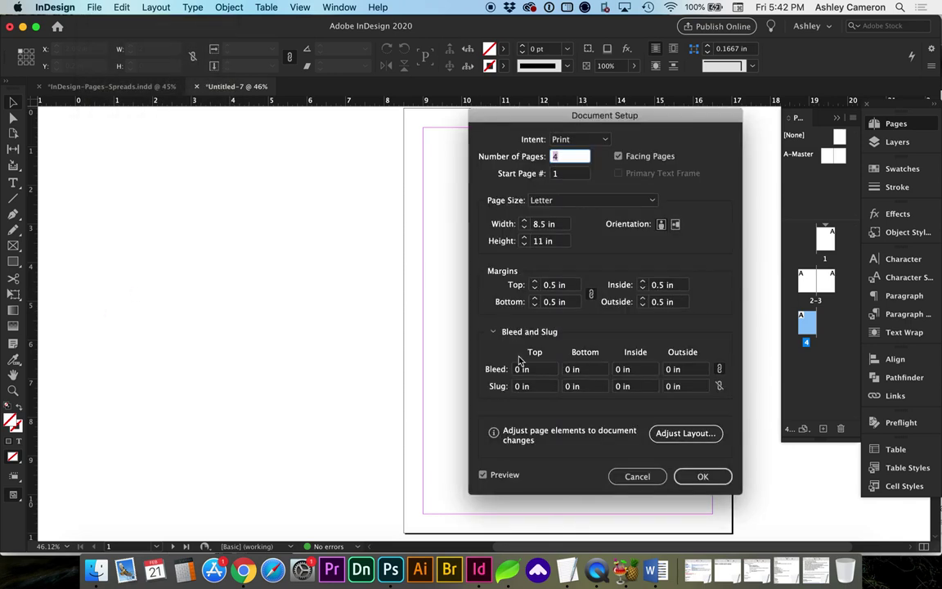
left_click(619, 156)
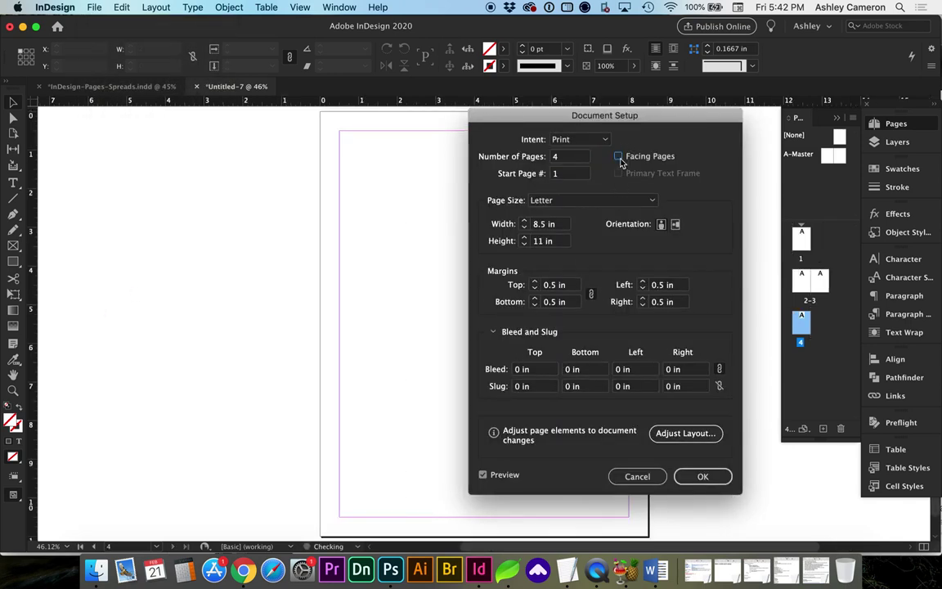
left_click(703, 476)
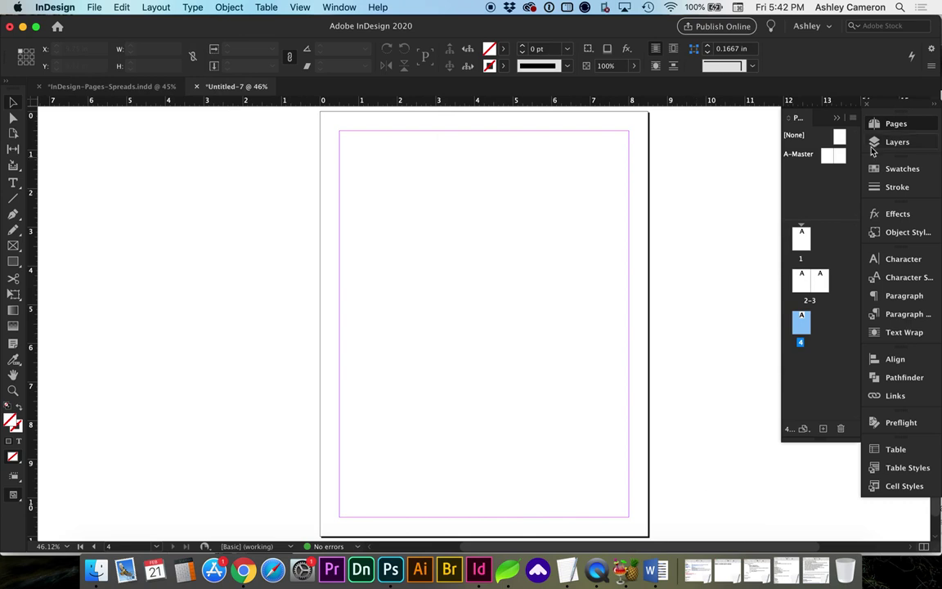
left_click(853, 117)
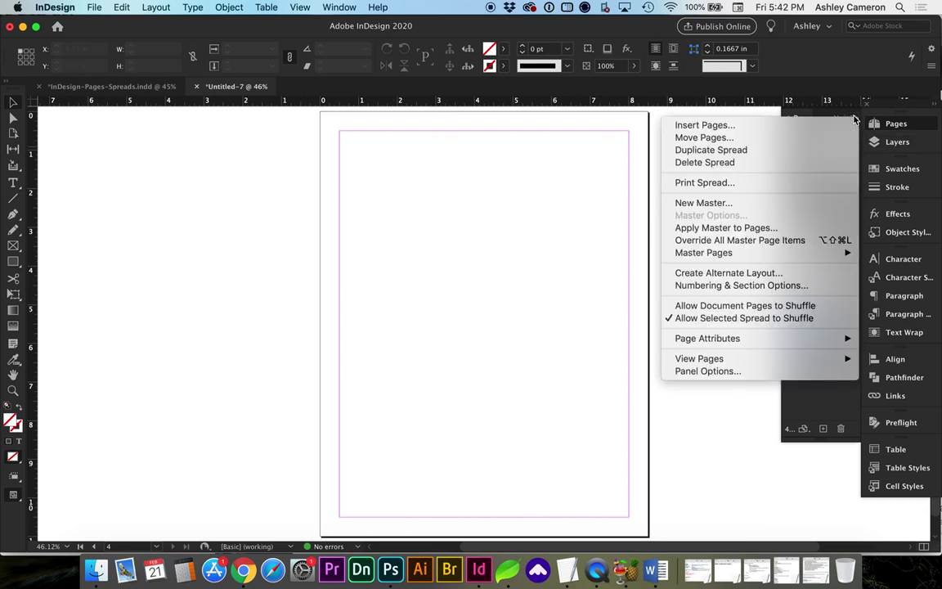
left_click(739, 306)
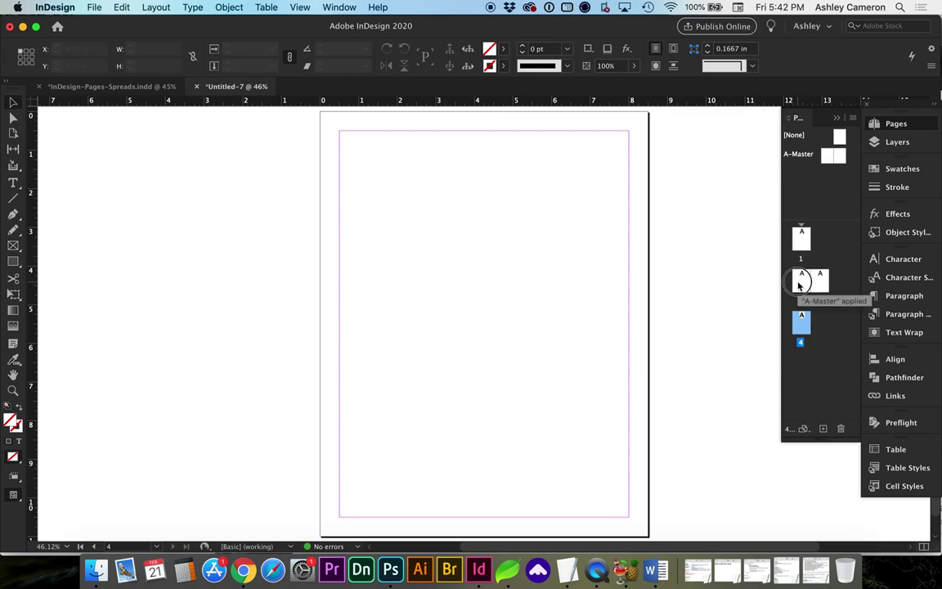
- Rearrange page thumbnails so pages 1–4 sit together in one side-by-side spread
left_click_drag(799, 284, 820, 248)
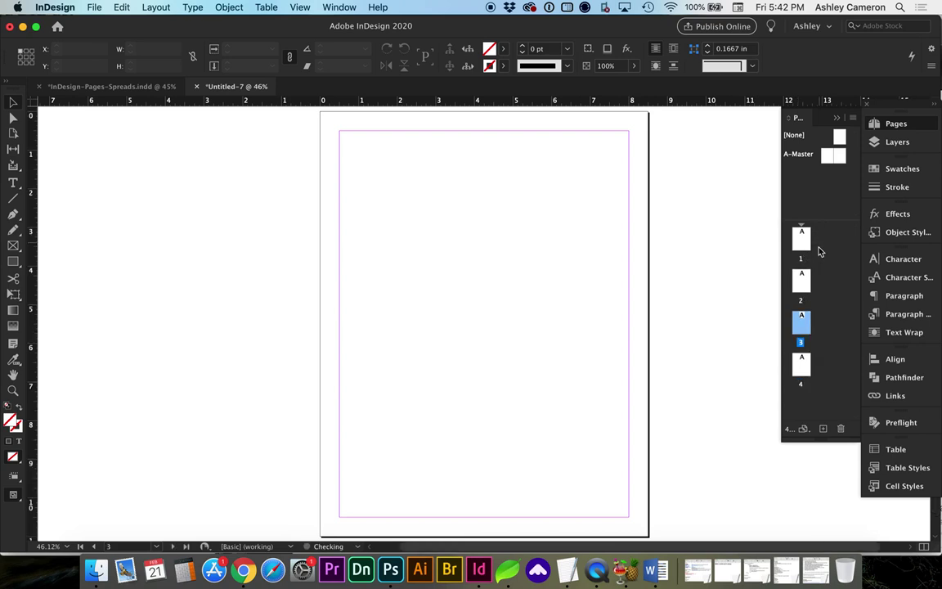
left_click_drag(802, 284, 793, 252)
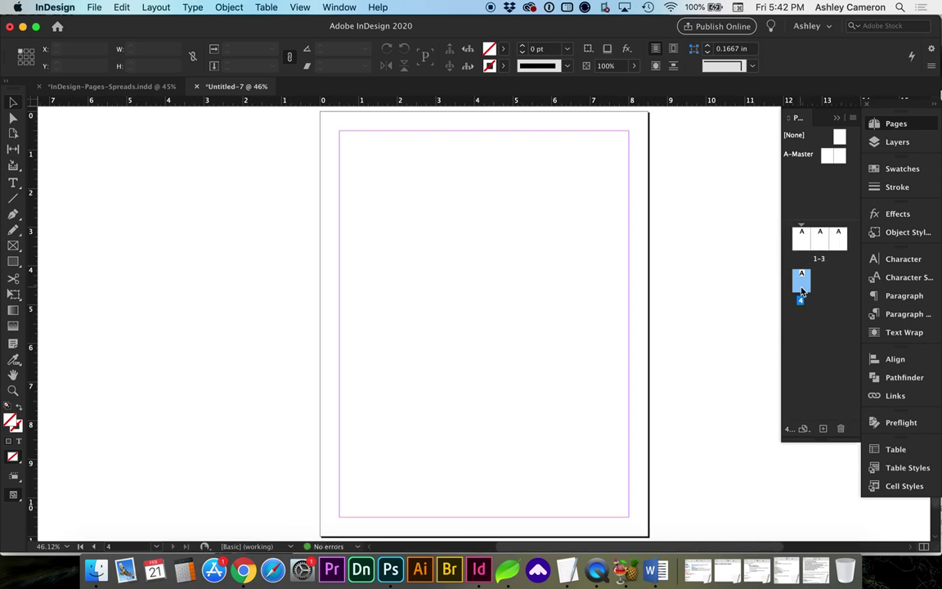
double_click(845, 248)
left_click_drag(848, 255, 848, 254)
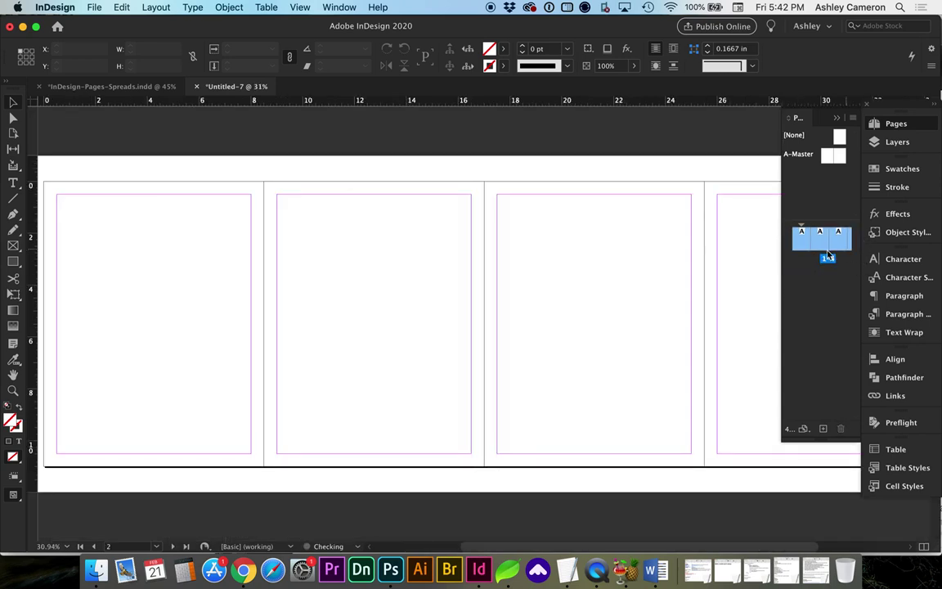
scroll(548, 344, "left", 2)
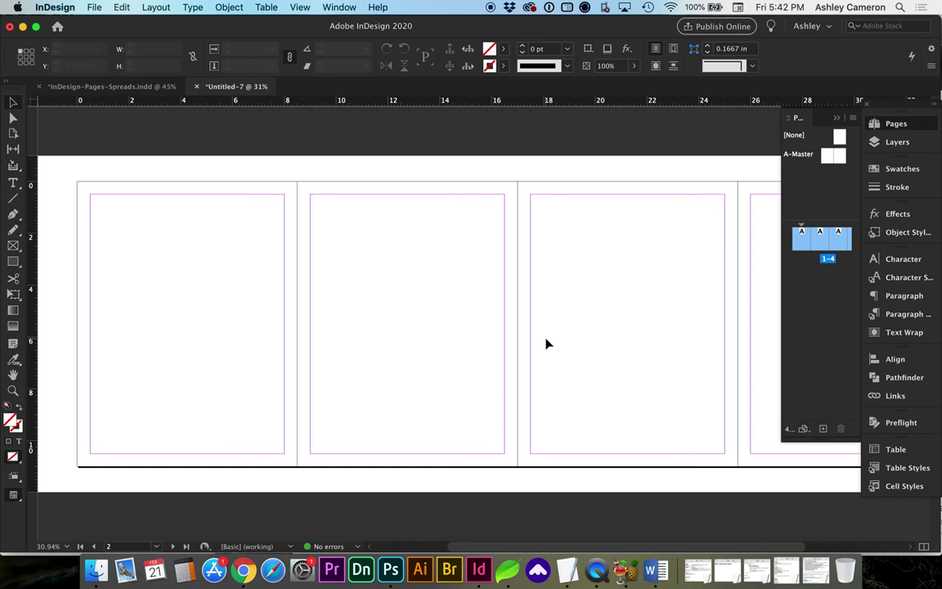
- Draw a full-page rectangle on page 1 and fill it cyan
key("m")
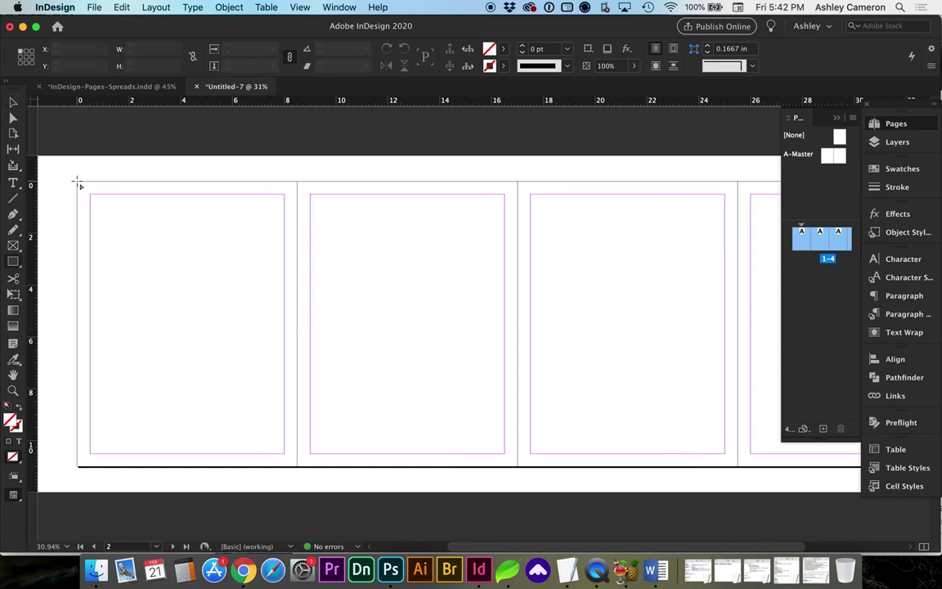
left_click_drag(78, 182, 299, 467)
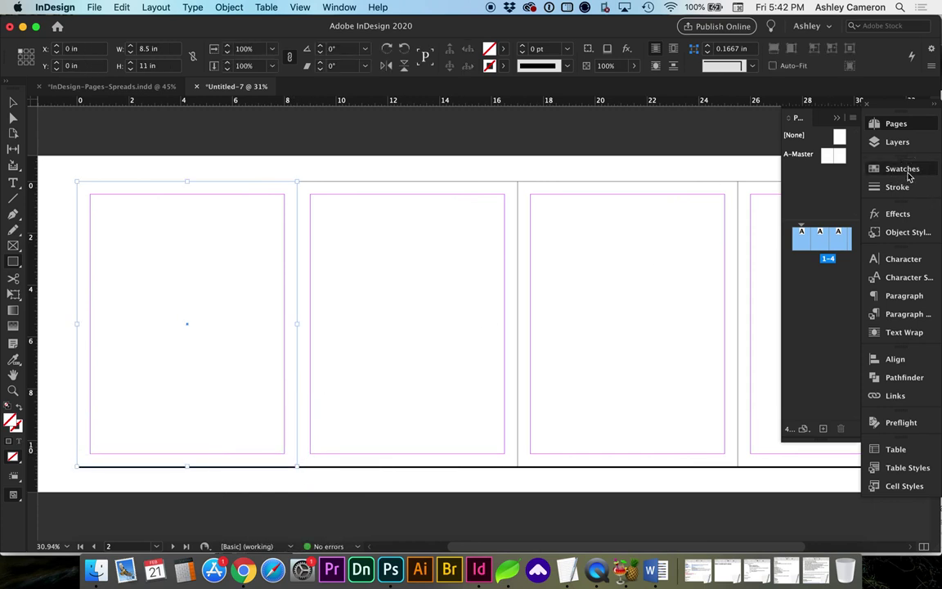
left_click(902, 168)
left_click(764, 262)
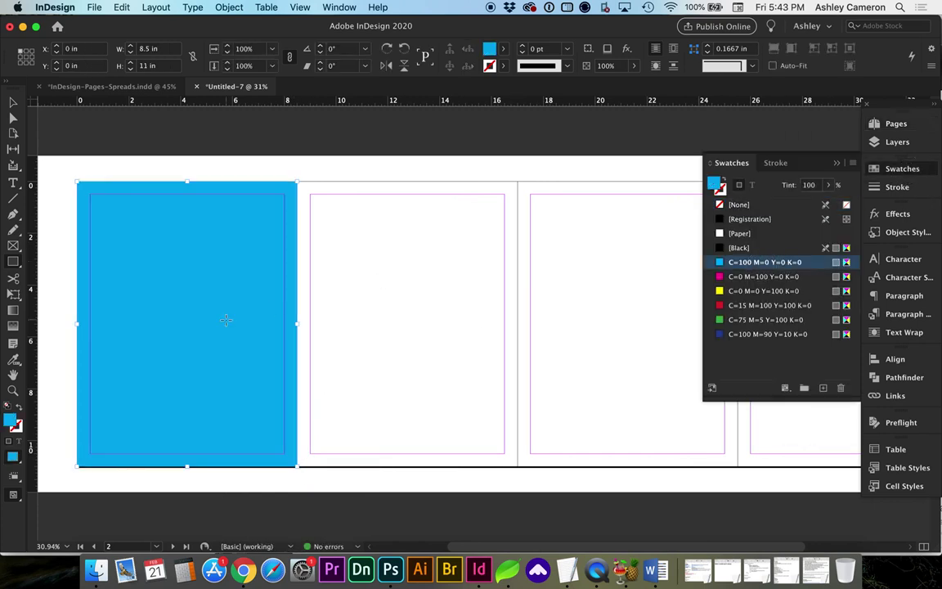
key("v")
left_click(397, 274)
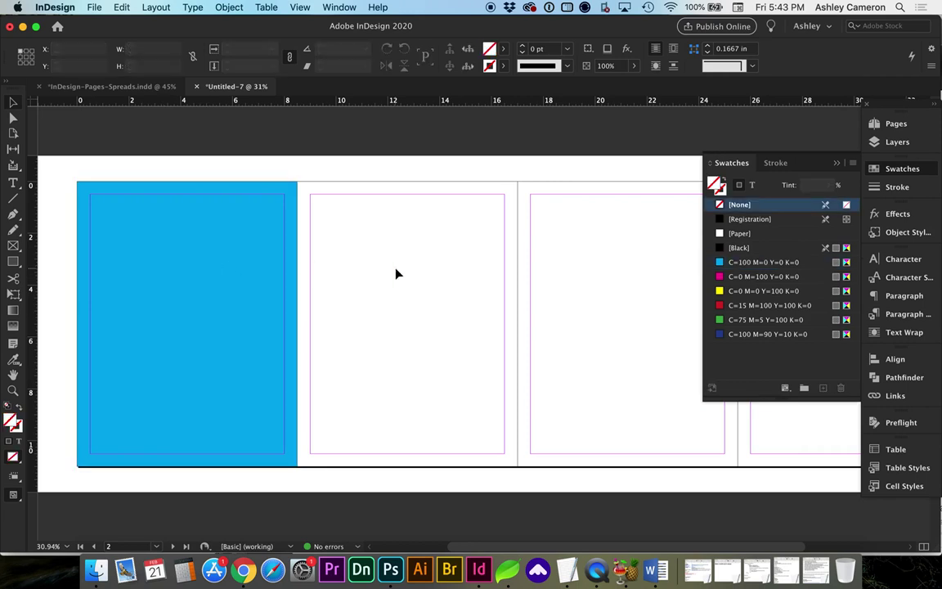
- Duplicate the frame onto pages 2, 3 and 4, coloured magenta, yellow and navy blue
key("super+a")
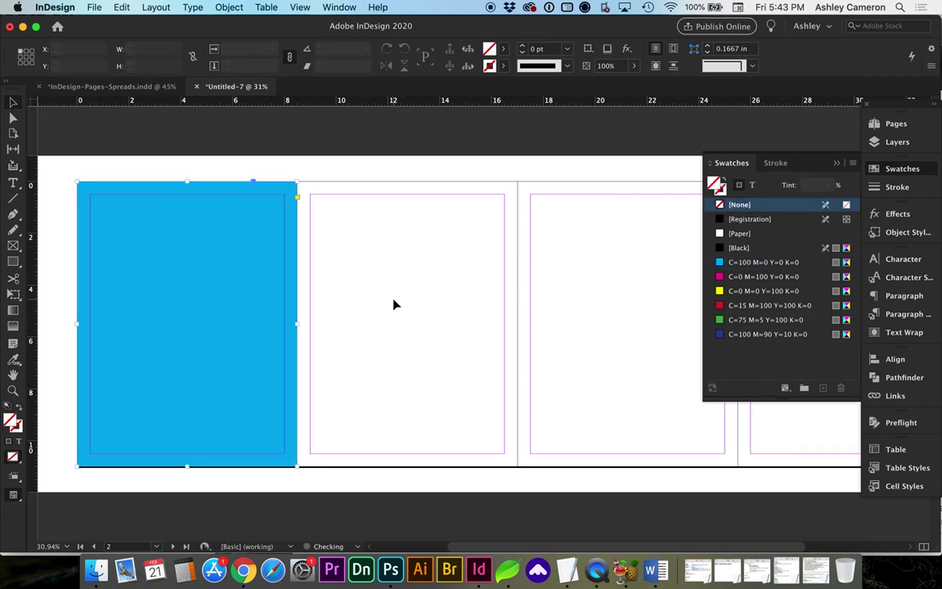
left_click_drag(244, 265, 454, 272)
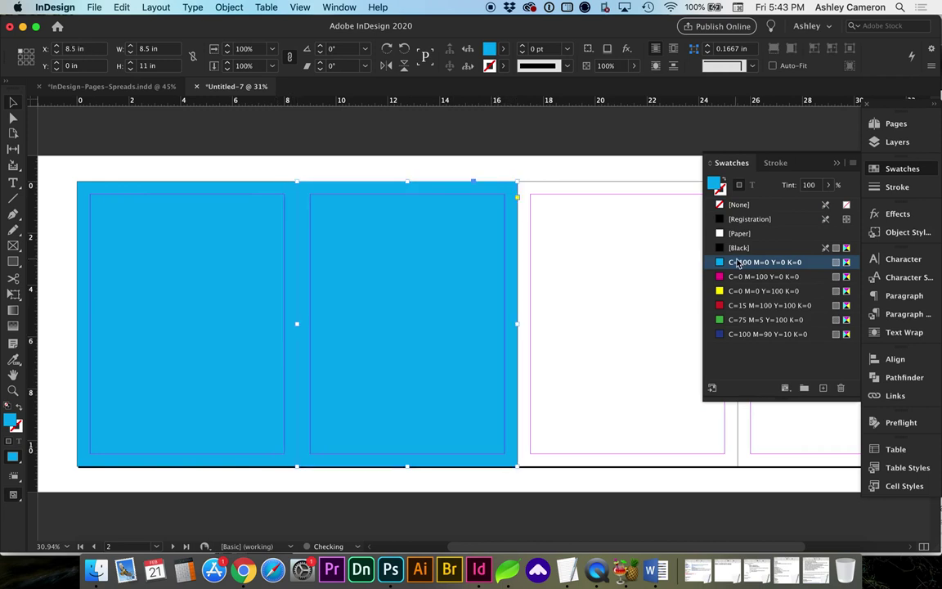
left_click(764, 277)
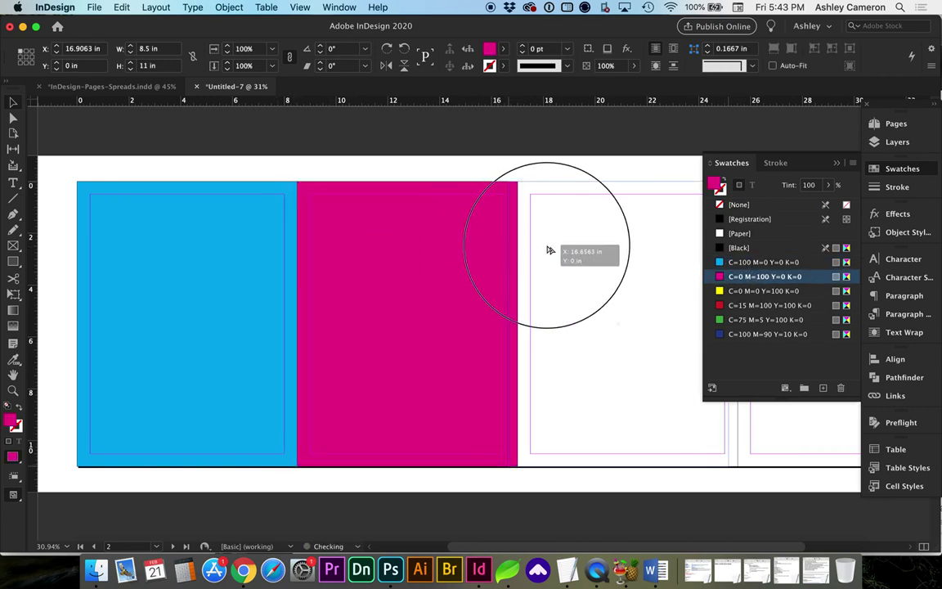
key("super+alt+shift+d")
left_click(720, 290)
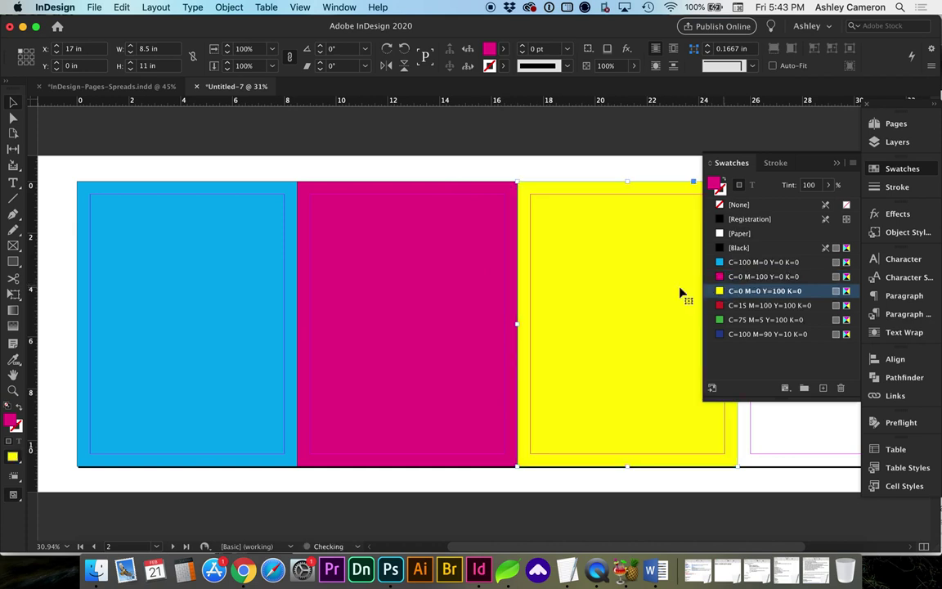
scroll(630, 294, "right", 3)
left_click_drag(469, 262, 693, 258)
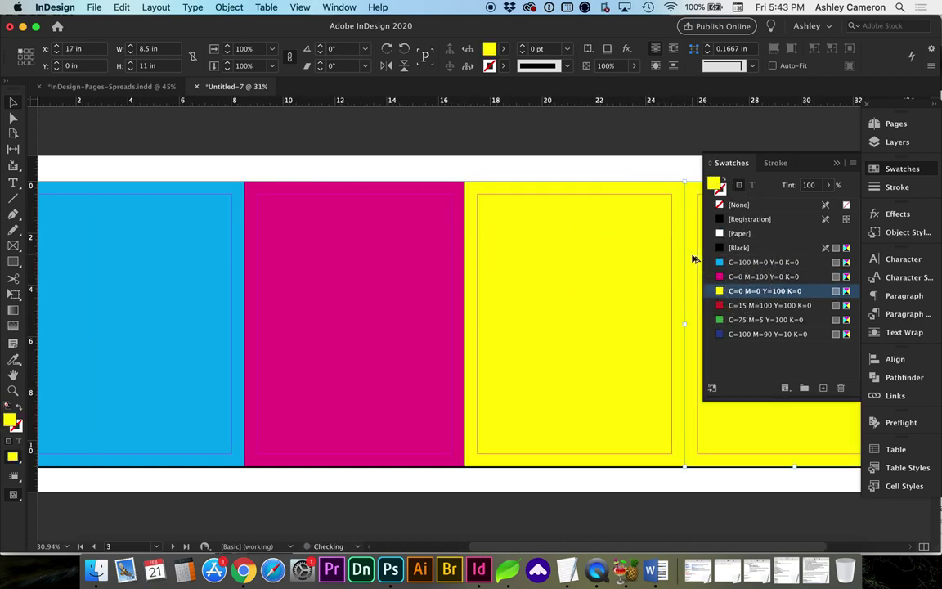
left_click(741, 333)
scroll(540, 250, "left", 3)
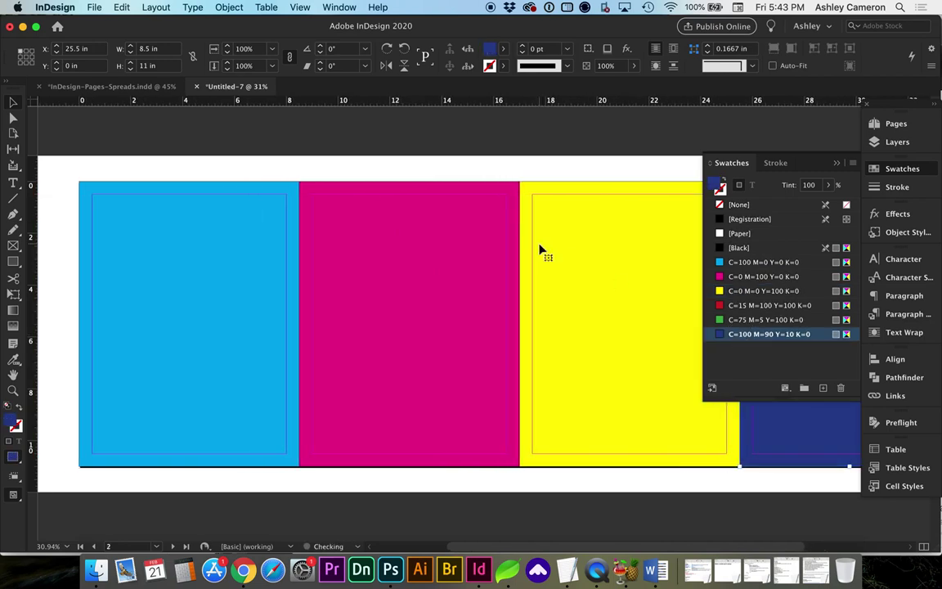
- Export Untitled-7.pdf as an Interactive PDF with Export As Spreads
left_click(95, 7)
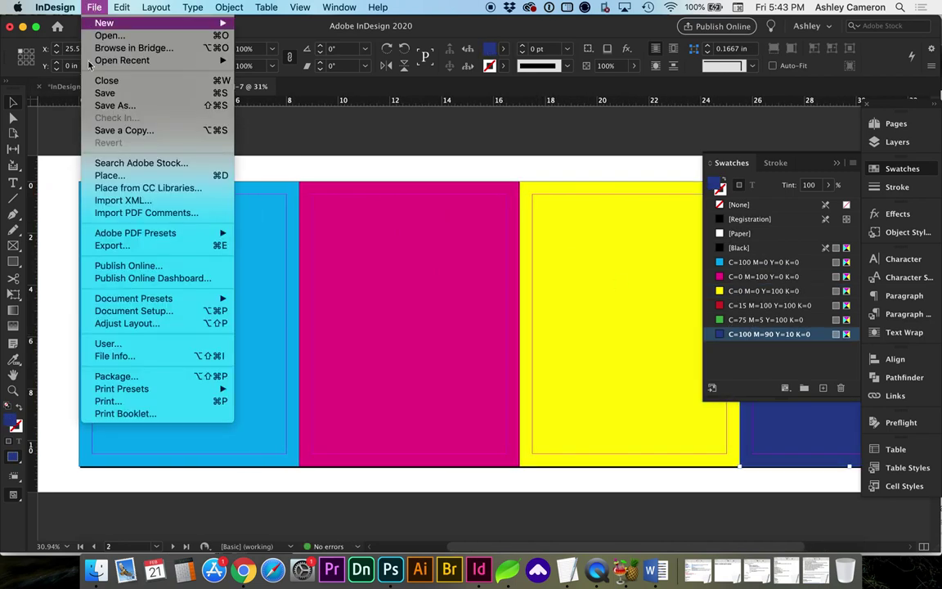
left_click(99, 247)
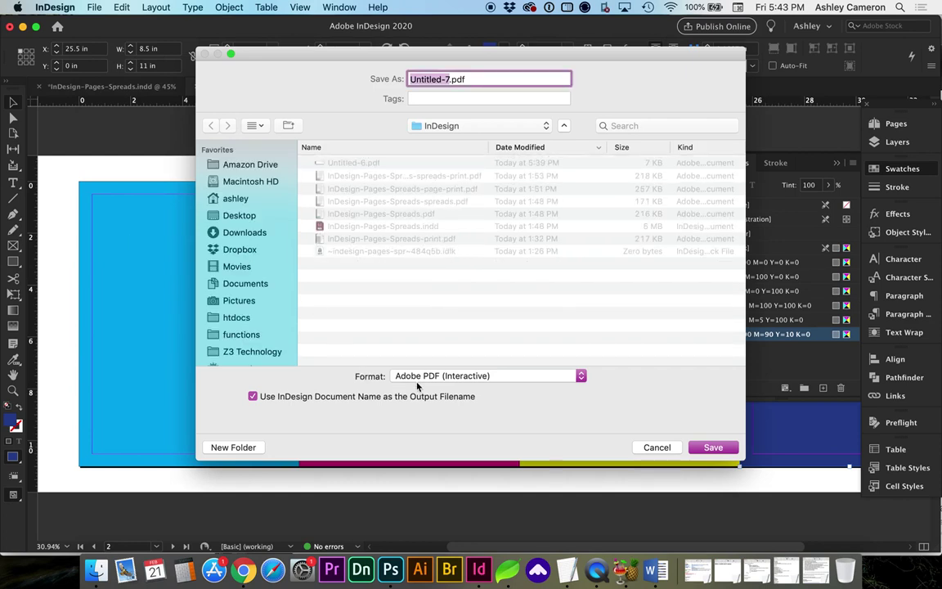
left_click(703, 449)
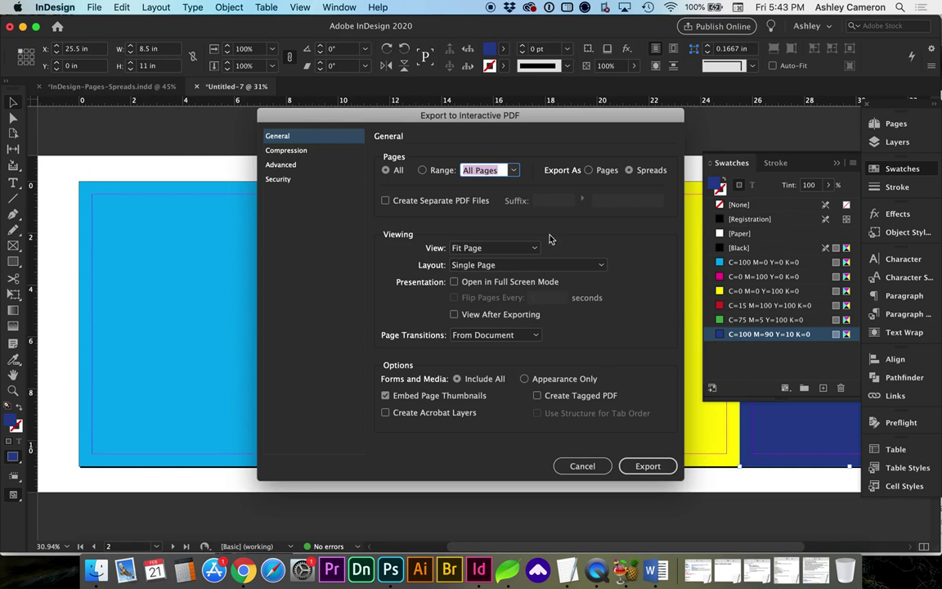
left_click(646, 175)
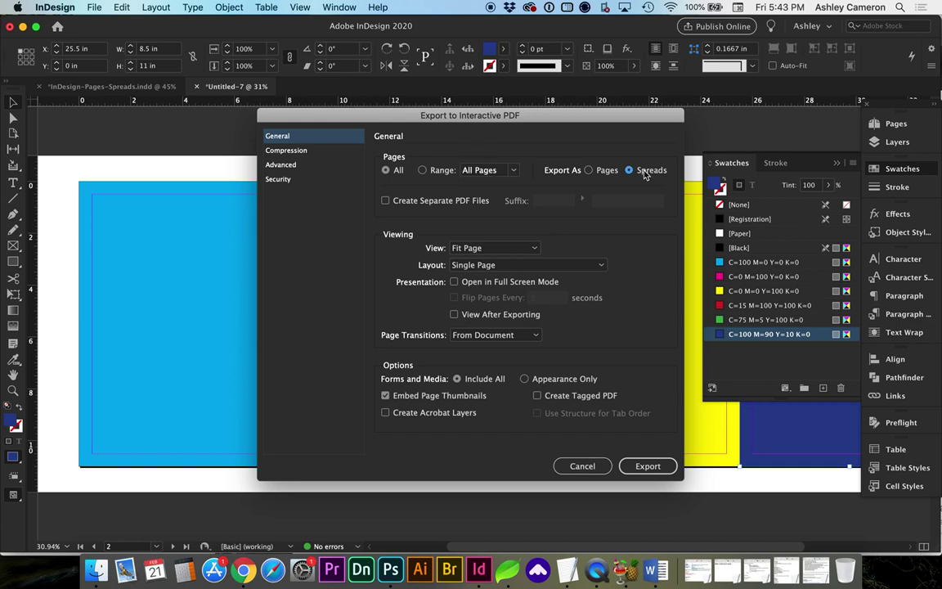
left_click(642, 466)
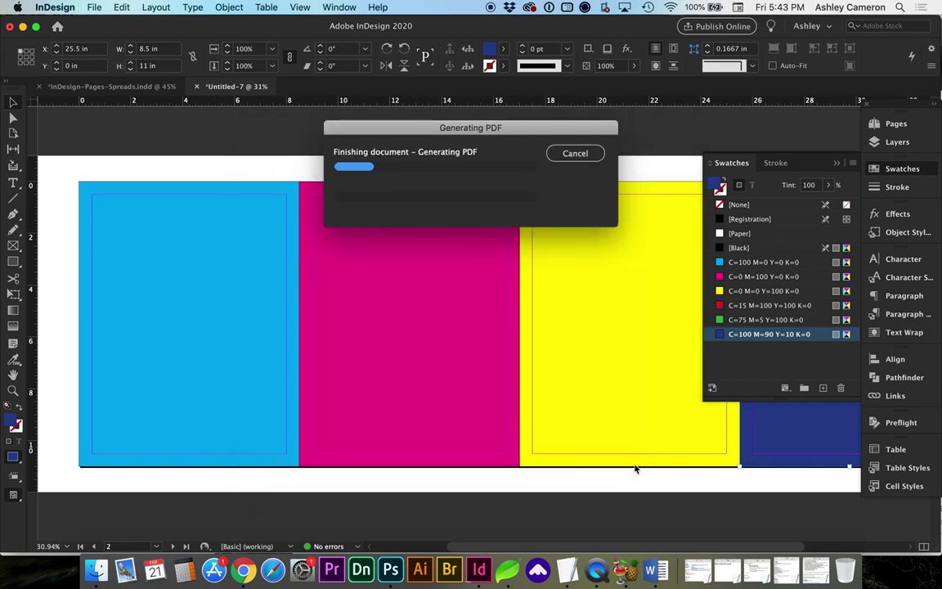
- Preview Untitled-7.pdf in Finder with Quick Look, then return to InDesign
left_click(96, 570)
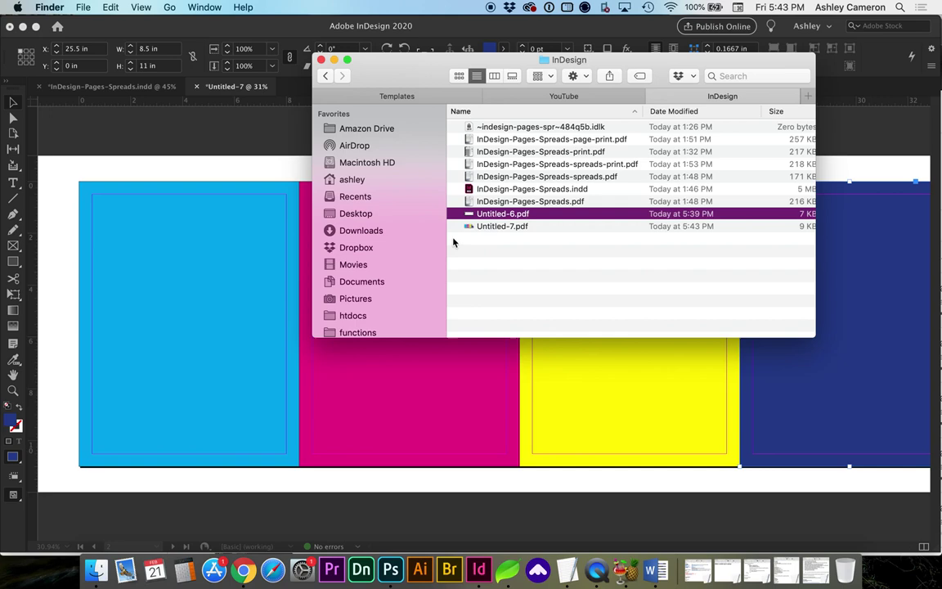
left_click(481, 228)
key("space")
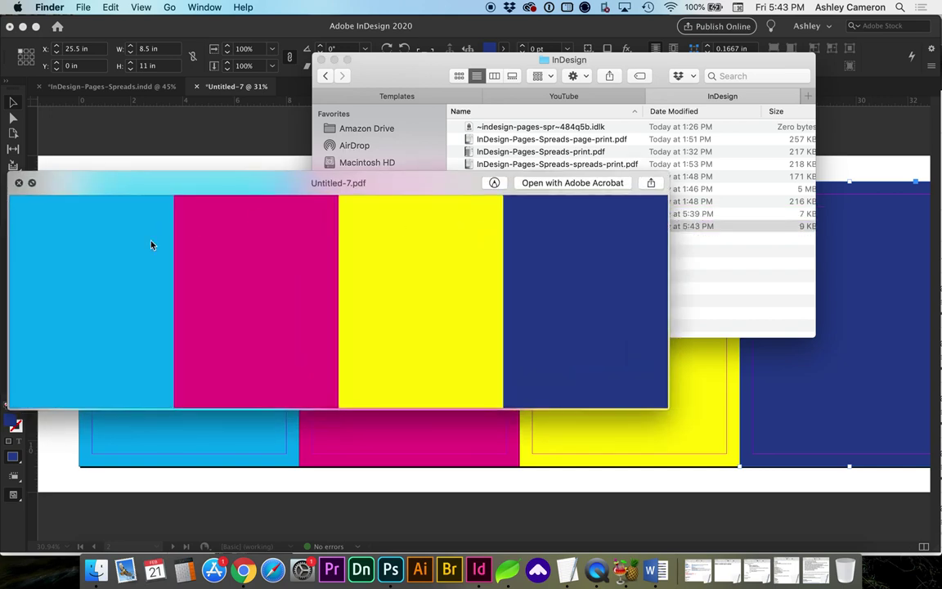
key("space")
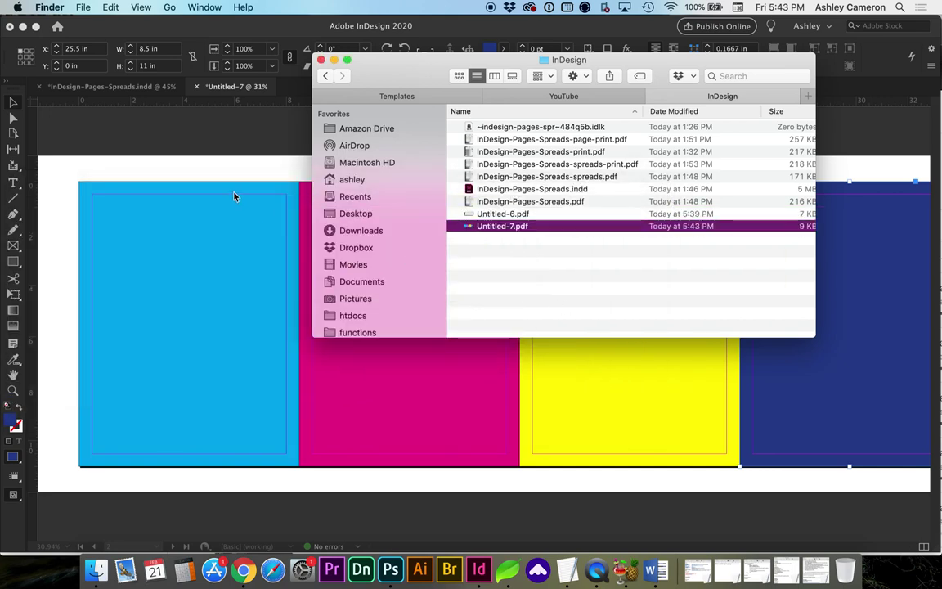
left_click(215, 169)
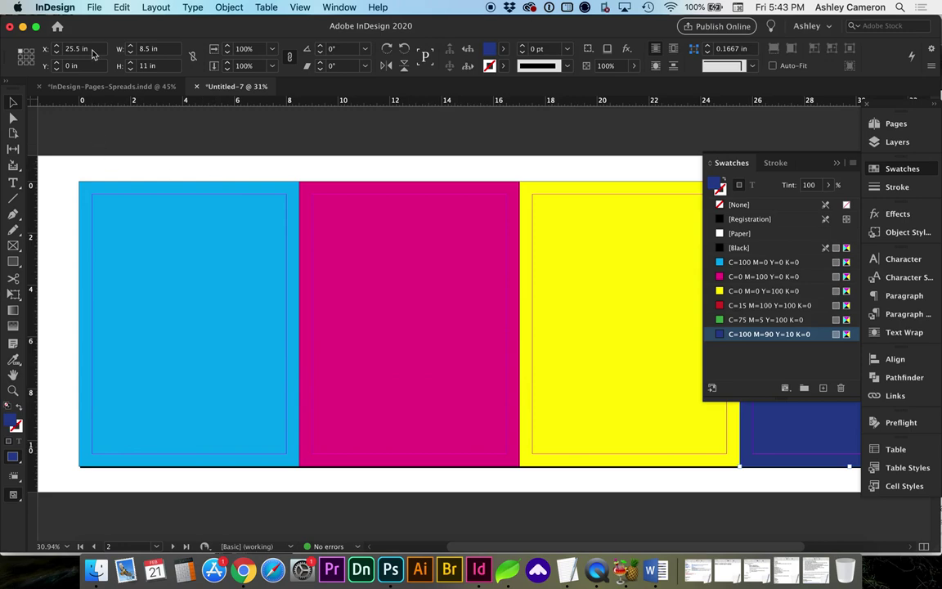
- Set a 0.125 in bleed on all four sides in Document Setup
left_click(94, 10)
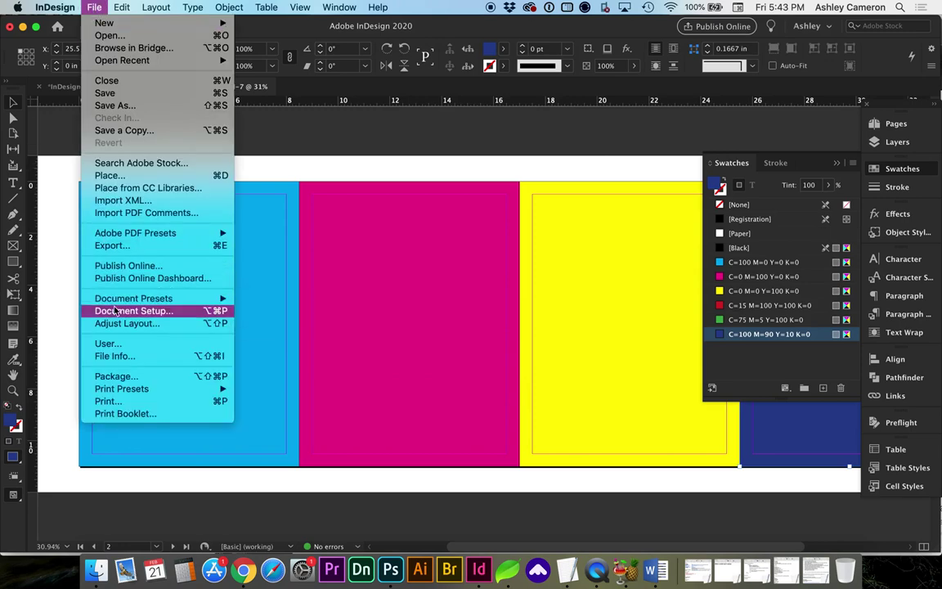
left_click(114, 310)
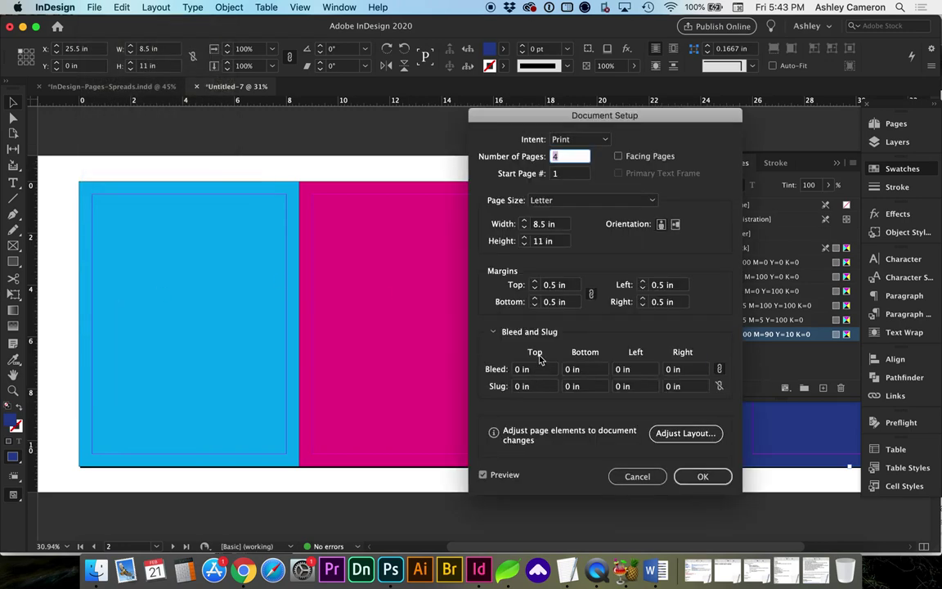
left_click(523, 372)
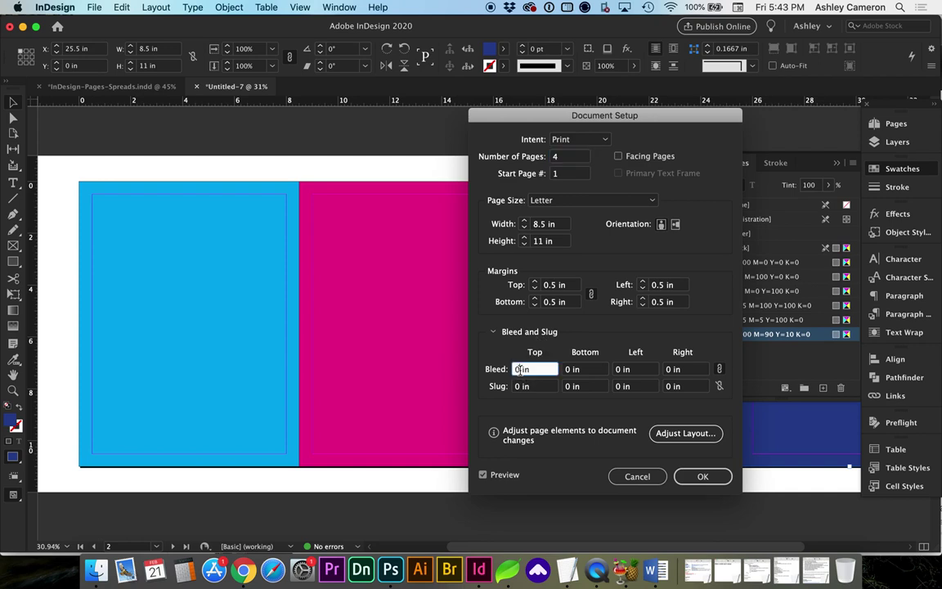
key("Up")
key("Up")
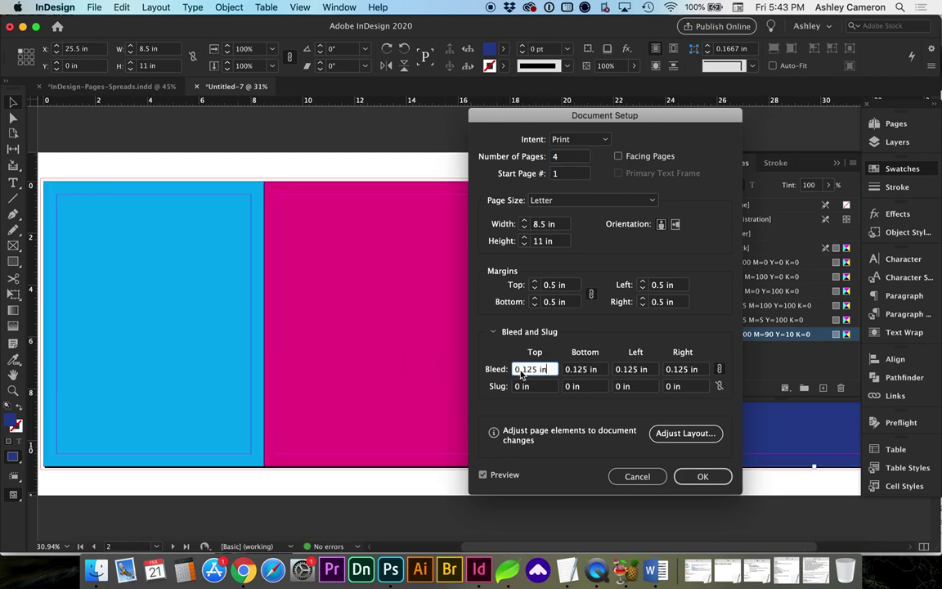
left_click(692, 482)
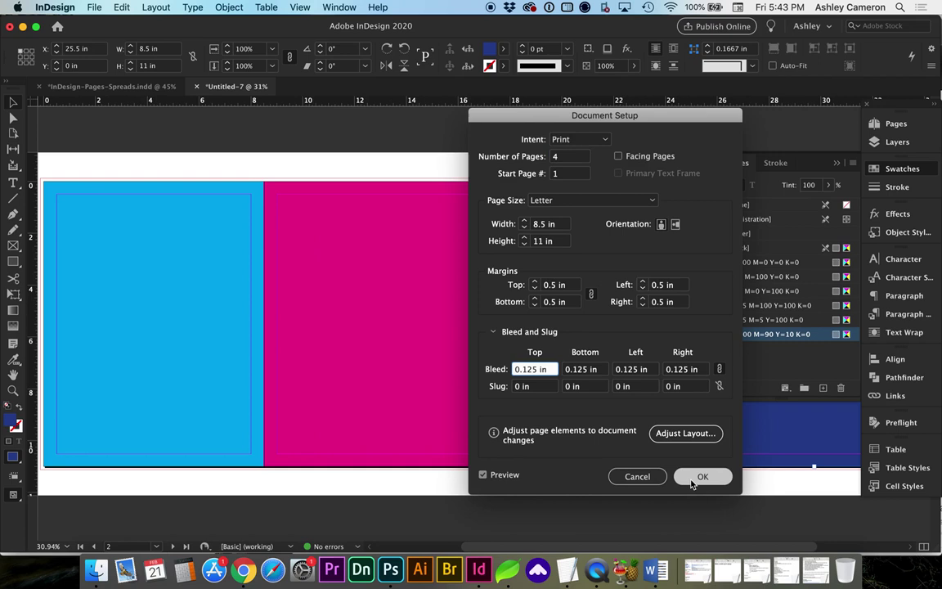
- Stretch all four colour panels' top and bottom edges out to the bleed guides
left_click_drag(197, 169, 729, 410)
left_click_drag(484, 180, 484, 177)
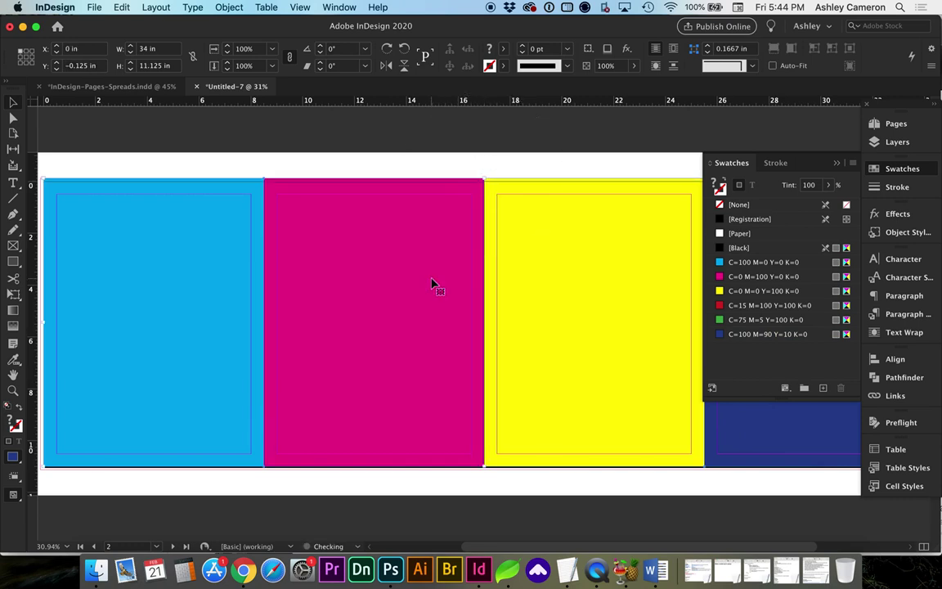
left_click_drag(484, 467, 483, 474)
key("super+shift+a")
- Extend the cyan panel's left edge out to the bleed
scroll(330, 354, "left", 2)
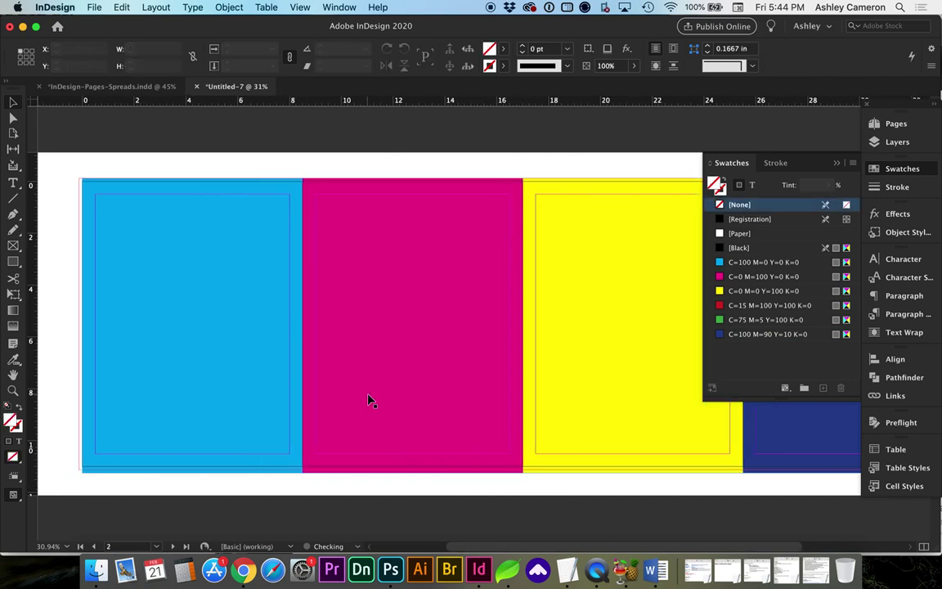
left_click(315, 337)
left_click(121, 217)
left_click_drag(50, 168, 179, 262)
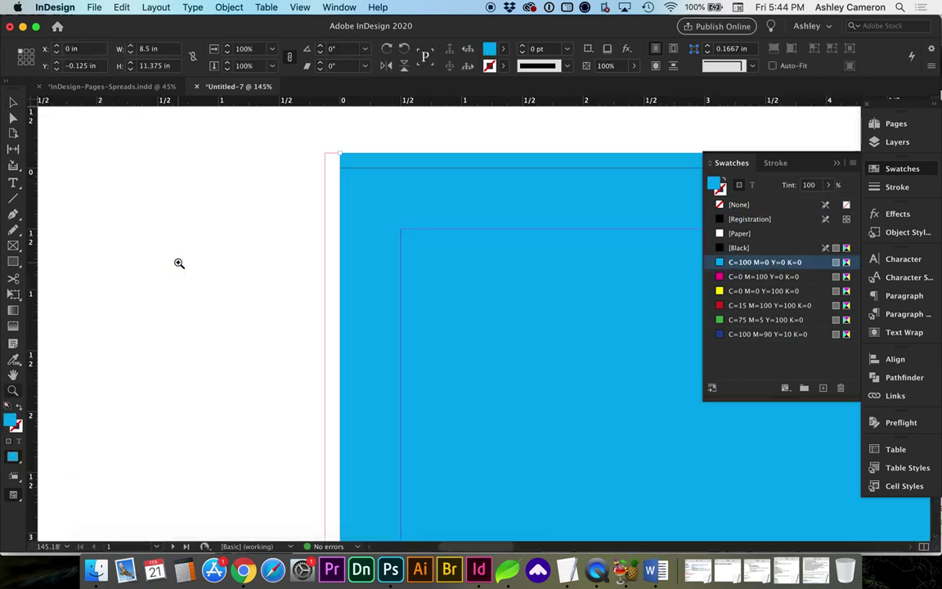
key("v")
scroll(361, 407, "down", 15)
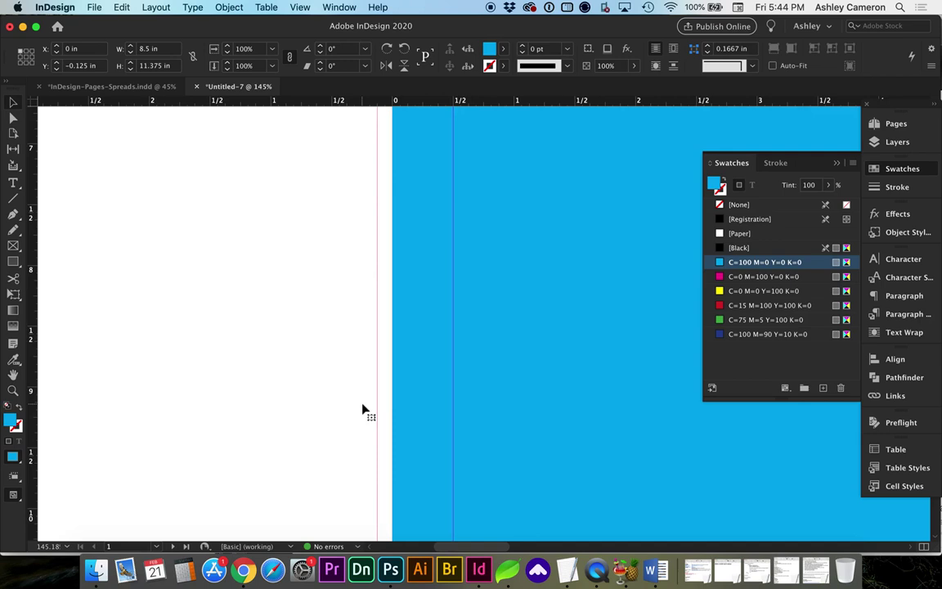
scroll(365, 305, "up", 10)
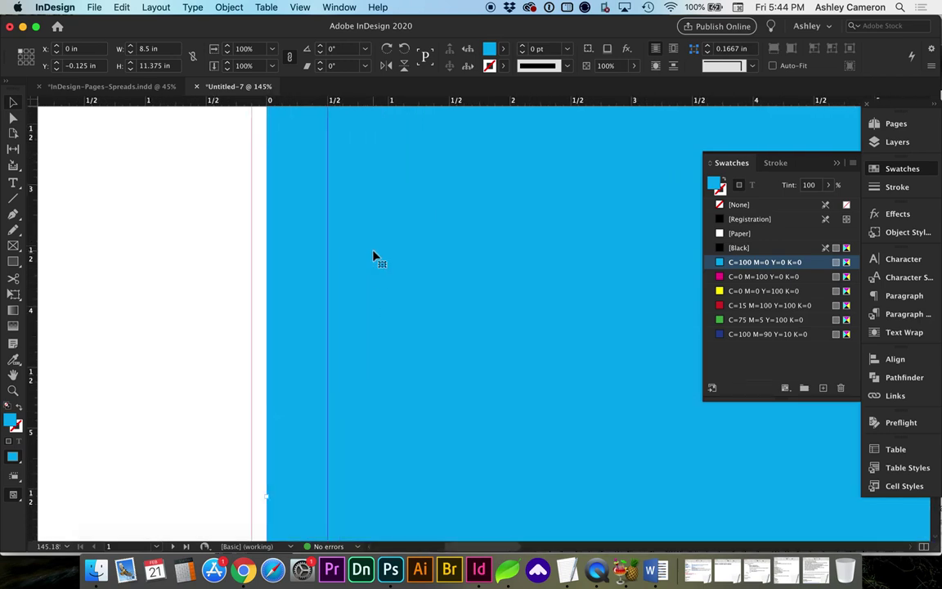
left_click_drag(266, 496, 252, 497)
left_click(205, 459)
- Extend the navy panel's right edge on page 4 out to the bleed
key("super+0")
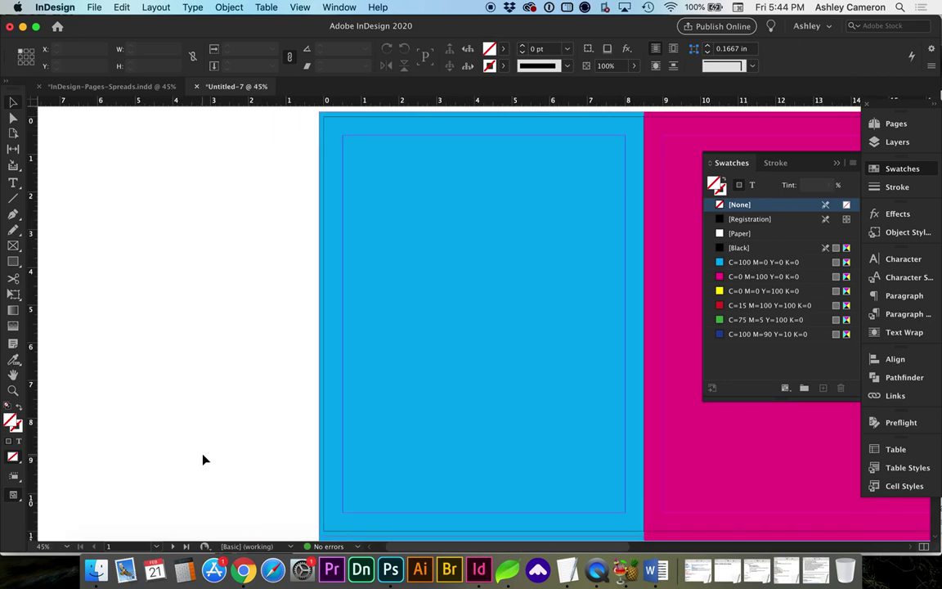
scroll(205, 460, "right", 10)
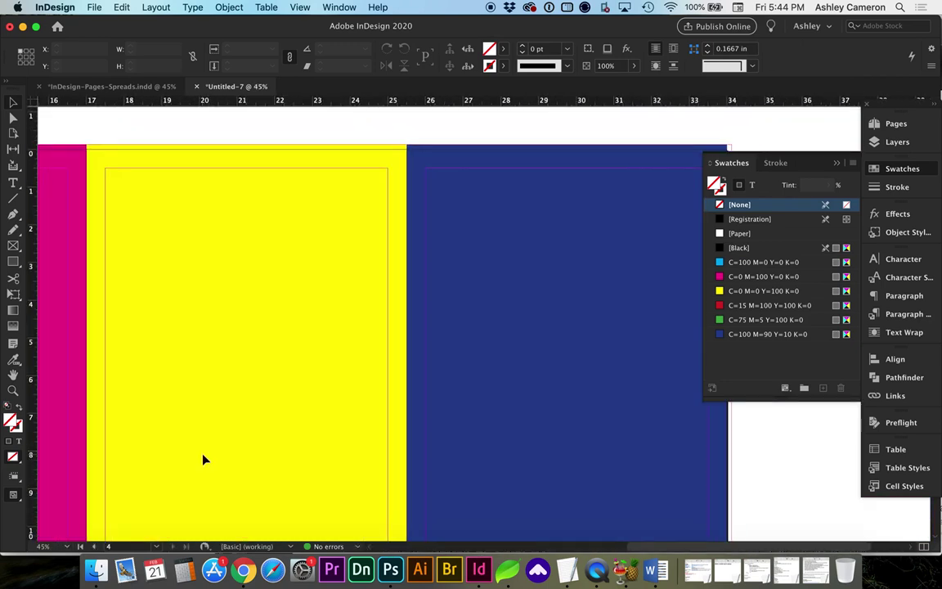
scroll(404, 398, "right", 3)
scroll(404, 398, "up", 1)
left_click(524, 389)
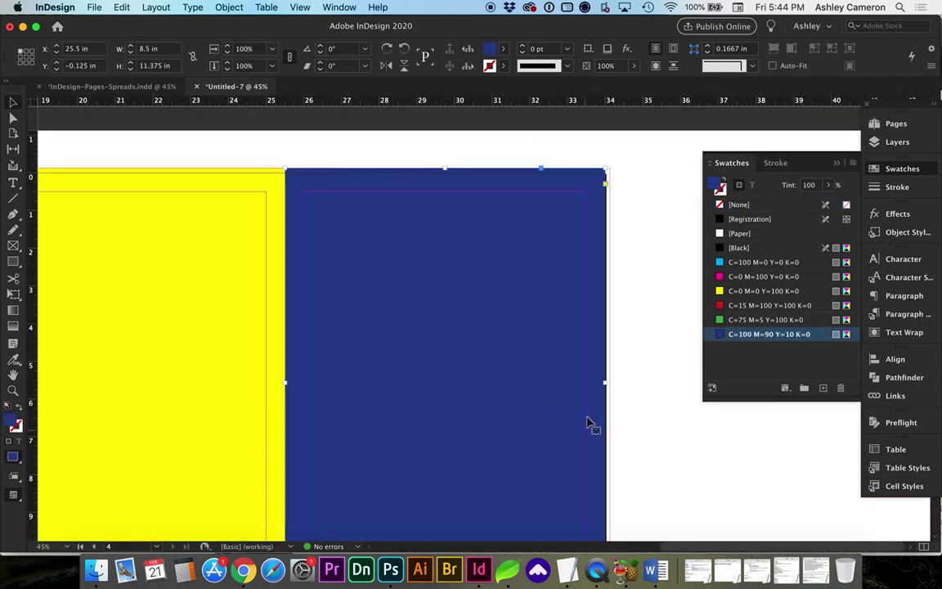
left_click_drag(605, 382, 612, 383)
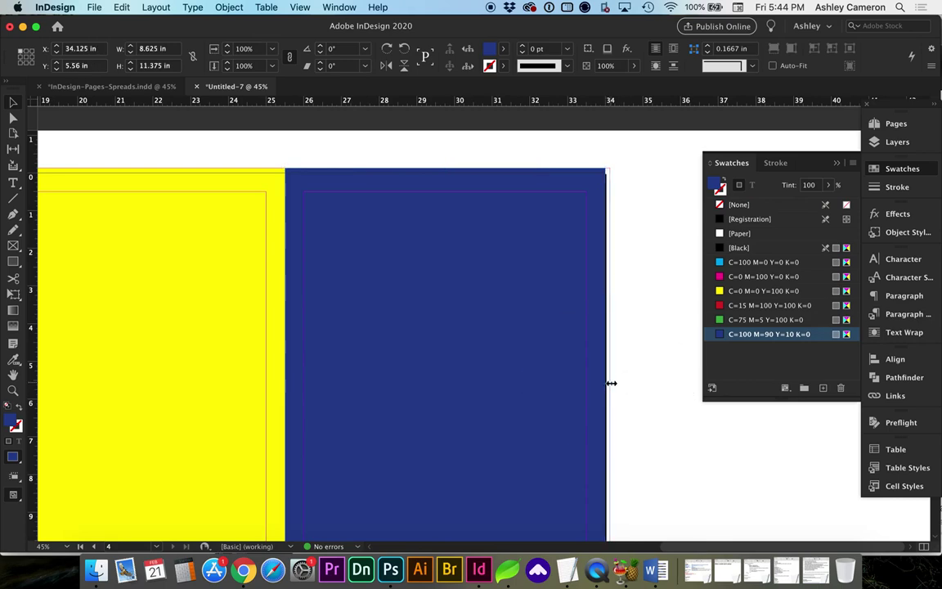
- Export the document as Adobe PDF (Print) to Untitled-7.pdf, replacing the existing file
left_click(94, 7)
left_click(115, 246)
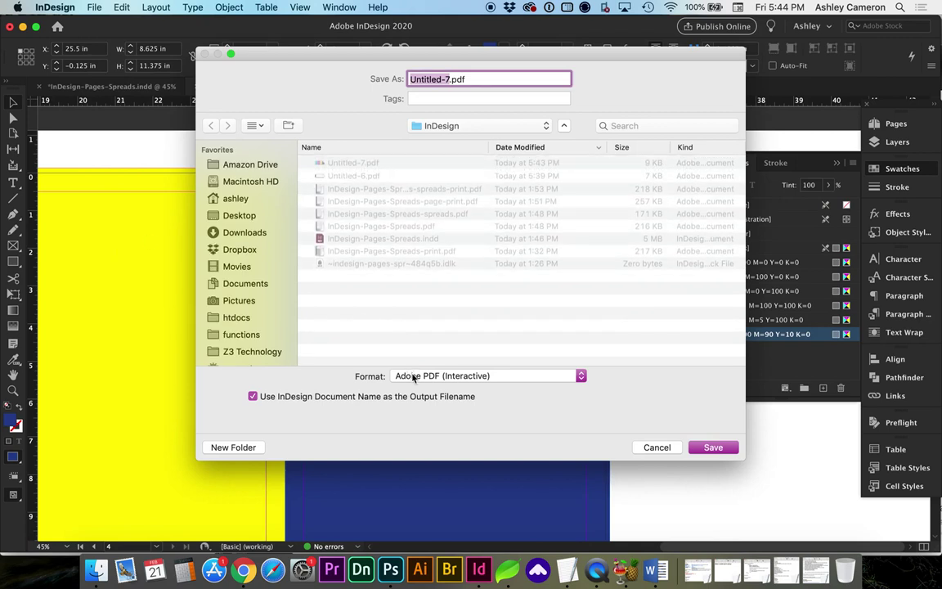
left_click(414, 377)
left_click(415, 385)
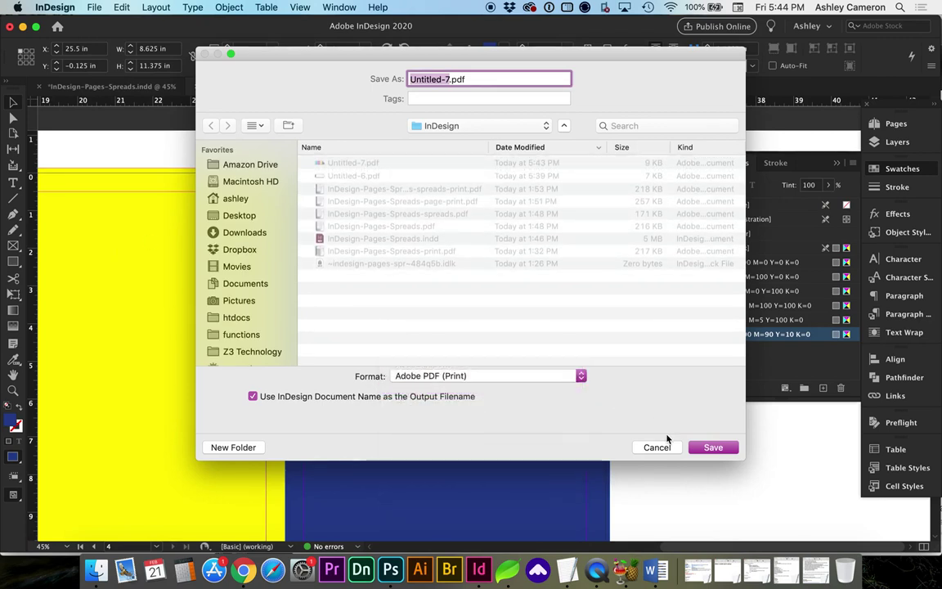
left_click(726, 449)
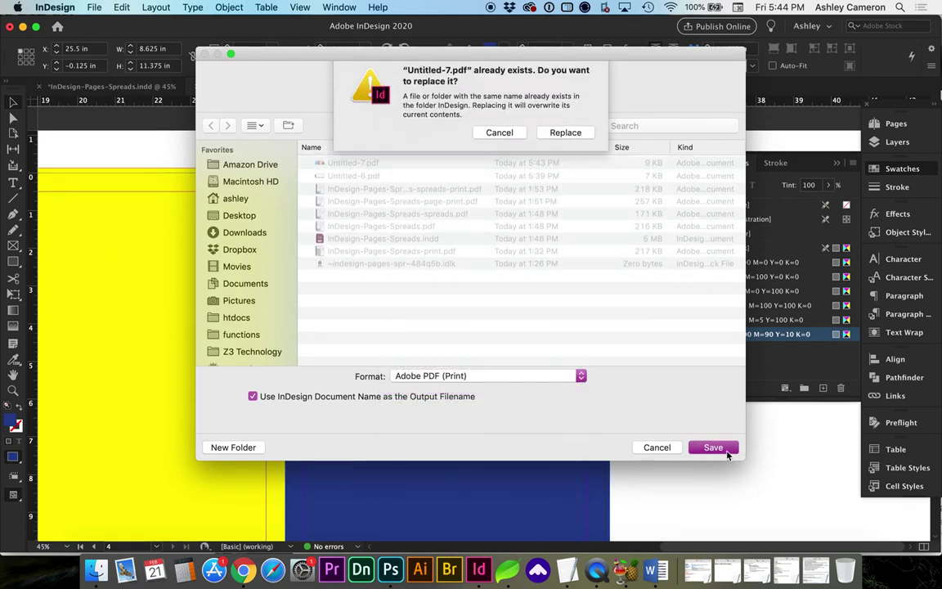
left_click(563, 142)
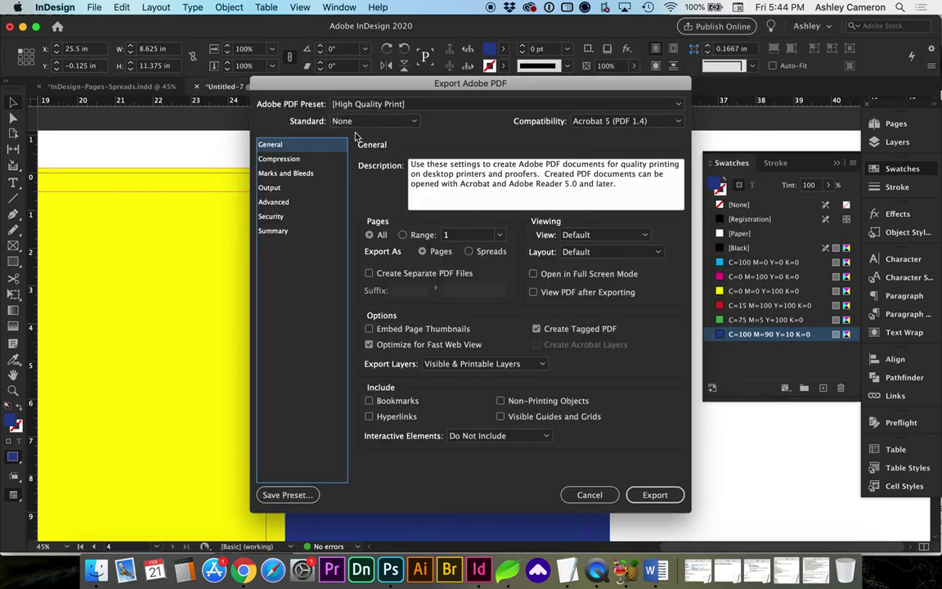
- Set the PDF to use document bleed settings with crop marks, exporting pages as spreads
left_click(325, 175)
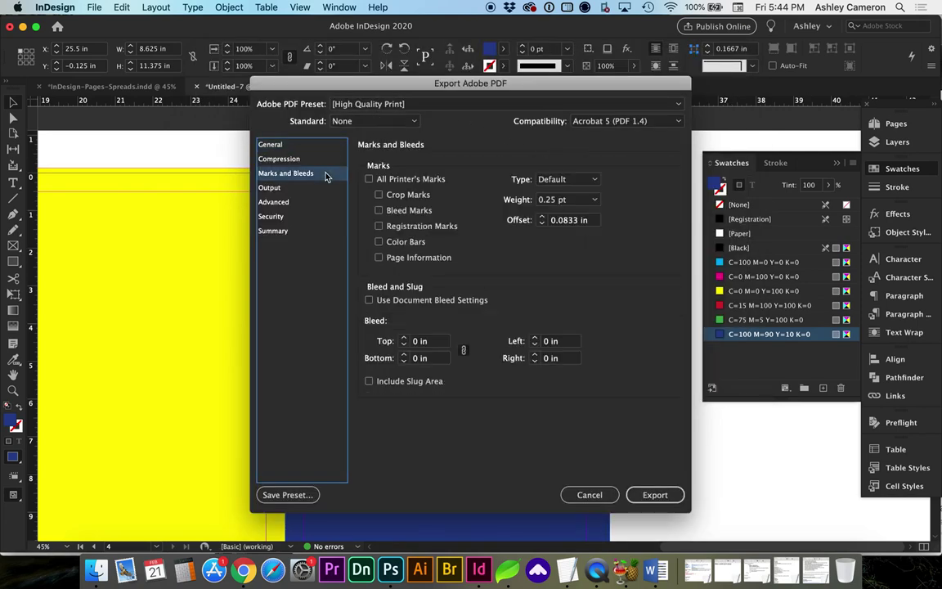
left_click(369, 301)
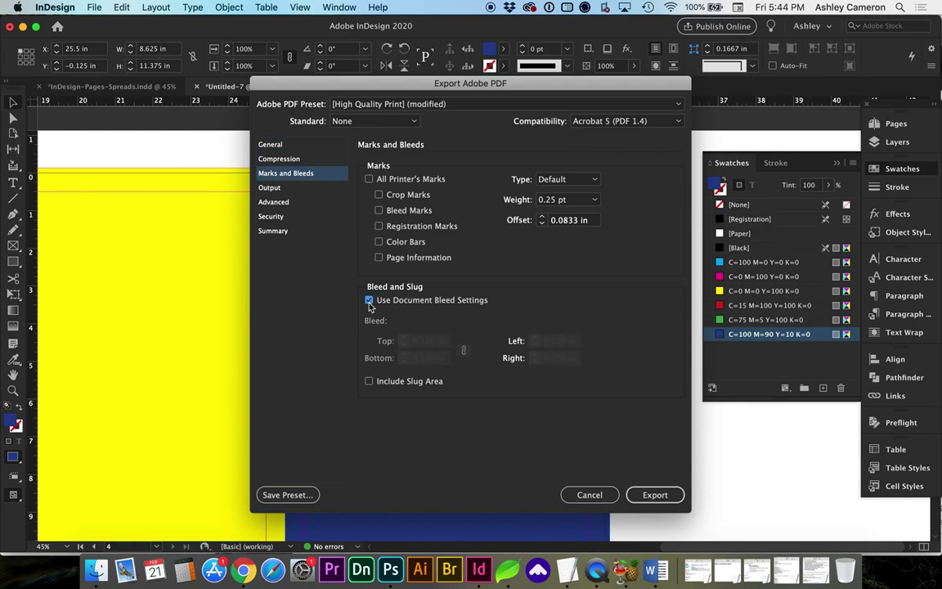
left_click(379, 195)
left_click(655, 494)
left_click(295, 146)
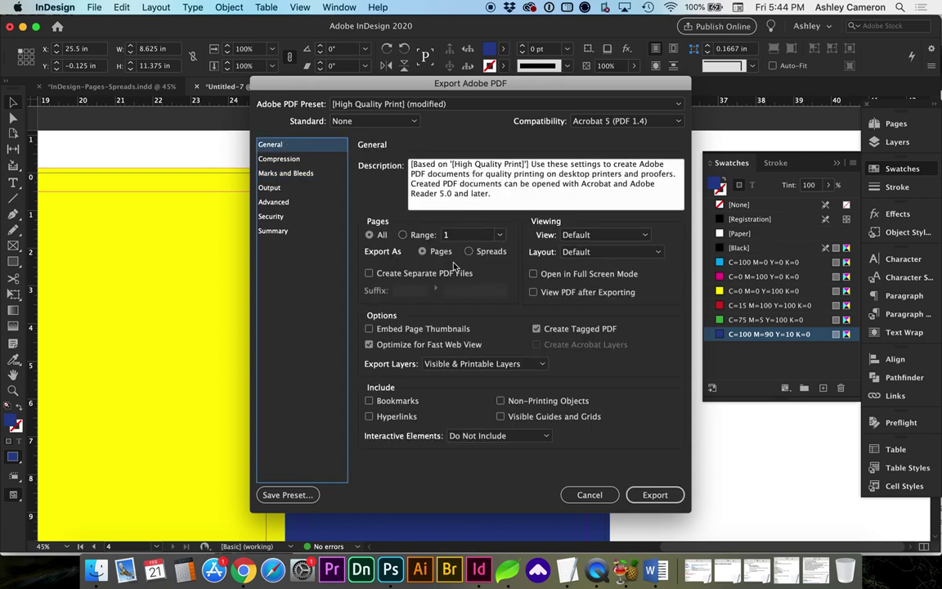
left_click(473, 253)
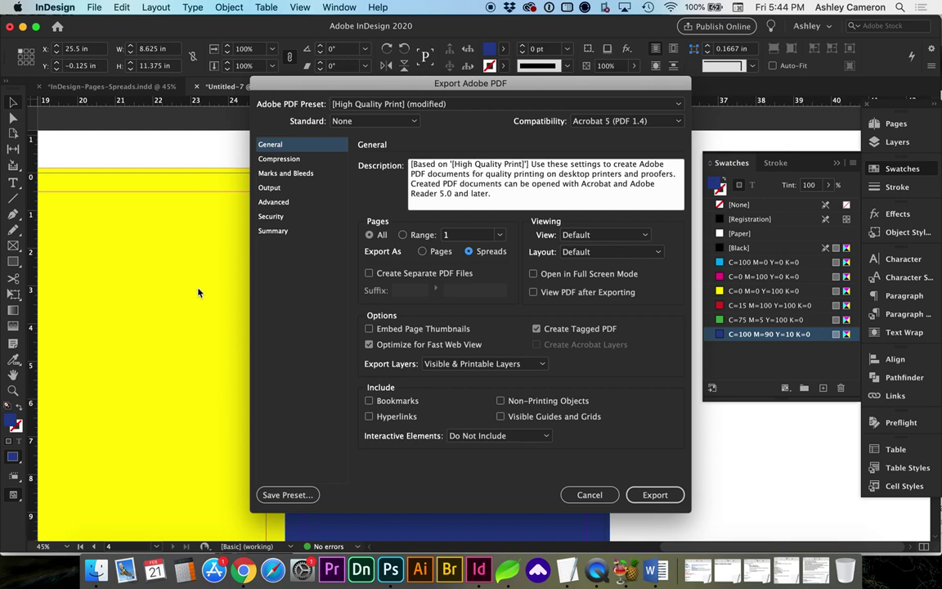
left_click(654, 495)
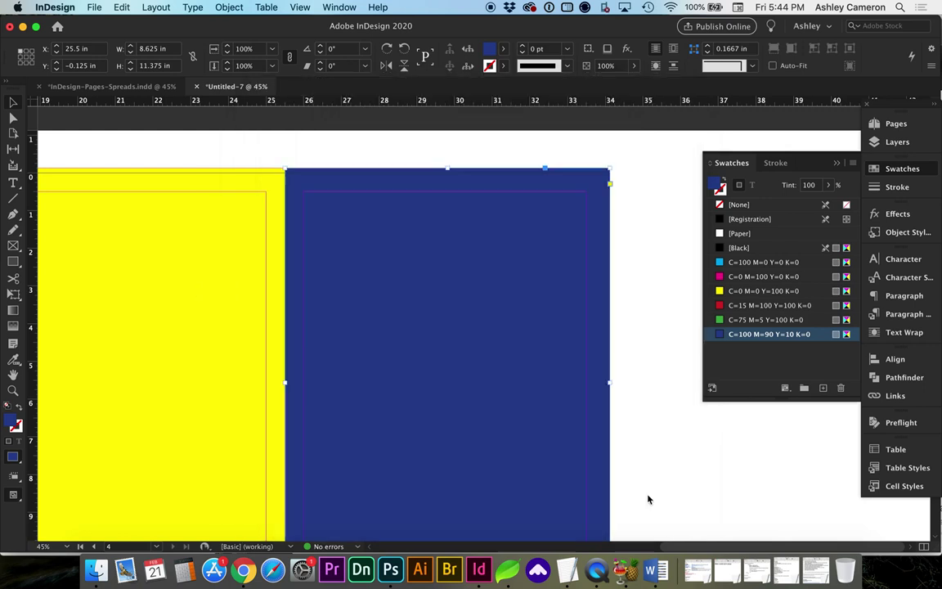
left_click(97, 570)
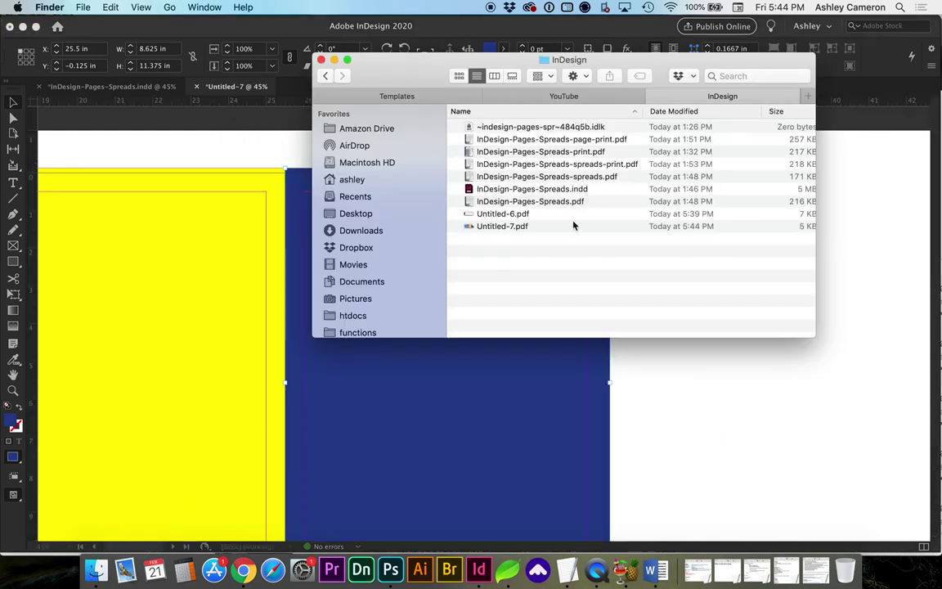
left_click(534, 232)
key("space")
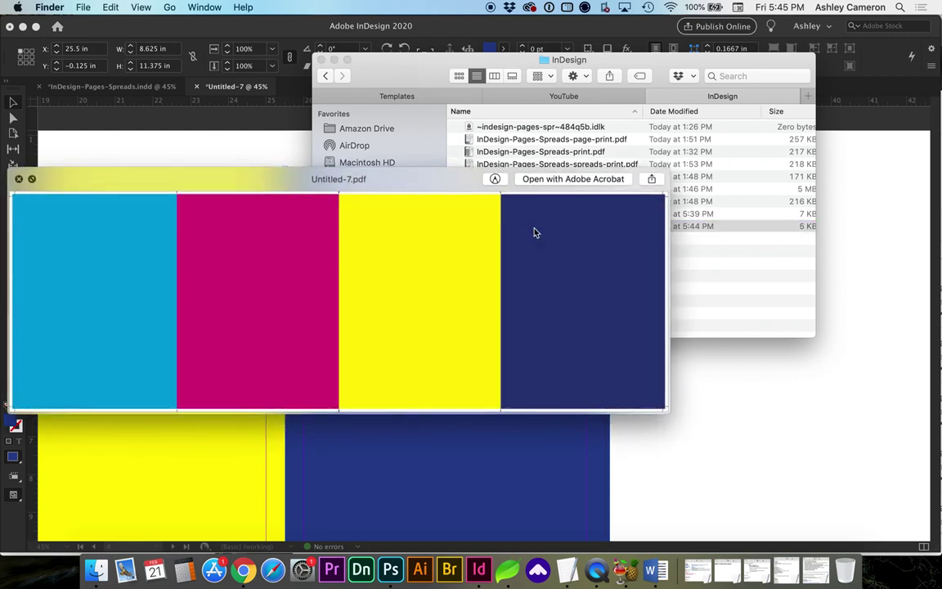
left_click_drag(668, 414, 844, 494)
scroll(785, 243, "up", 5)
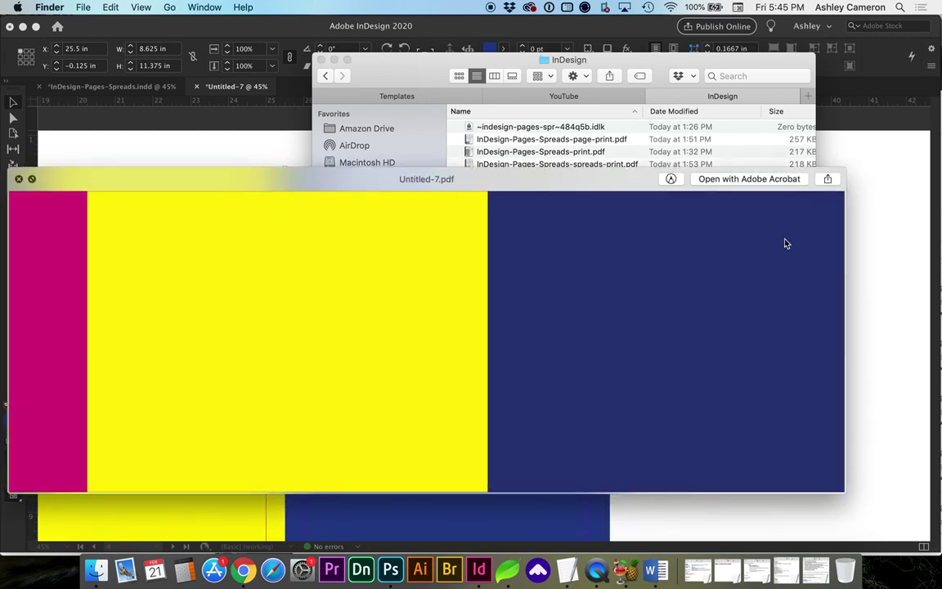
scroll(709, 290, "right", 3)
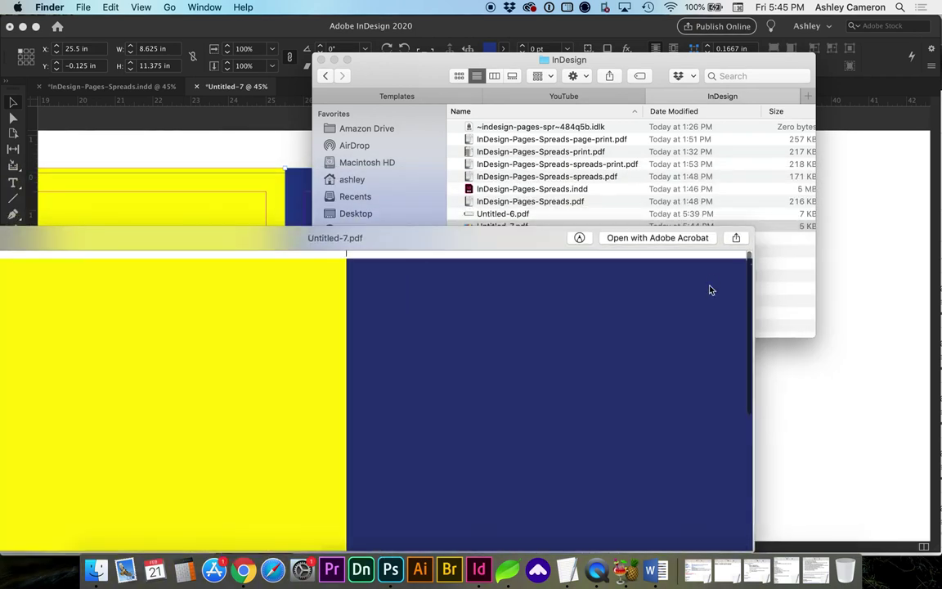
scroll(745, 263, "right", 5)
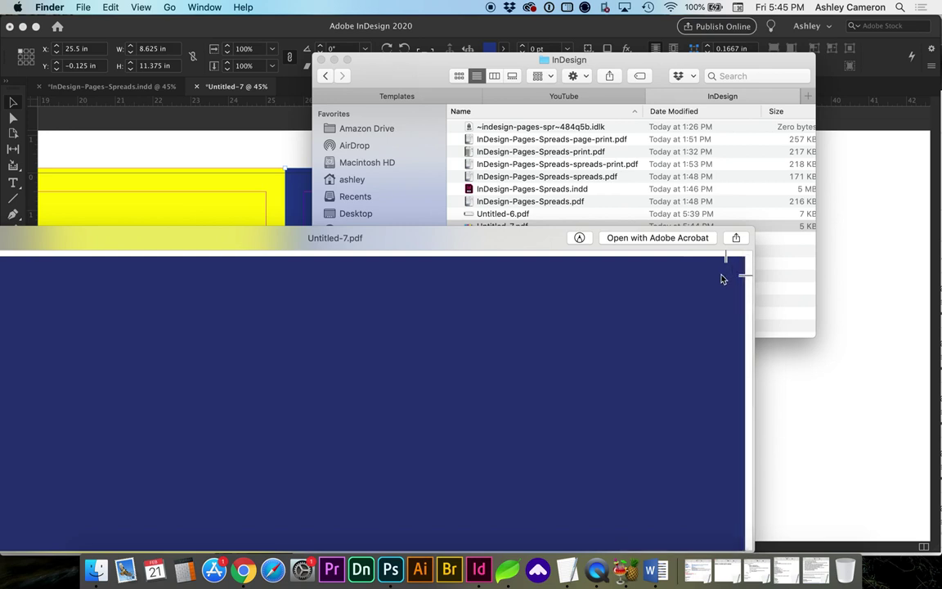
scroll(726, 273, "up", 2)
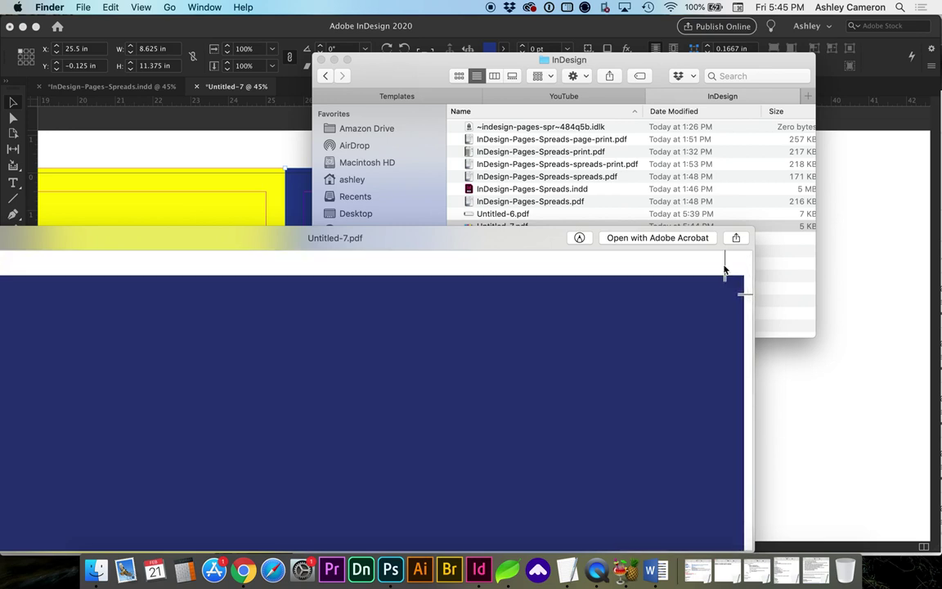
key("space")
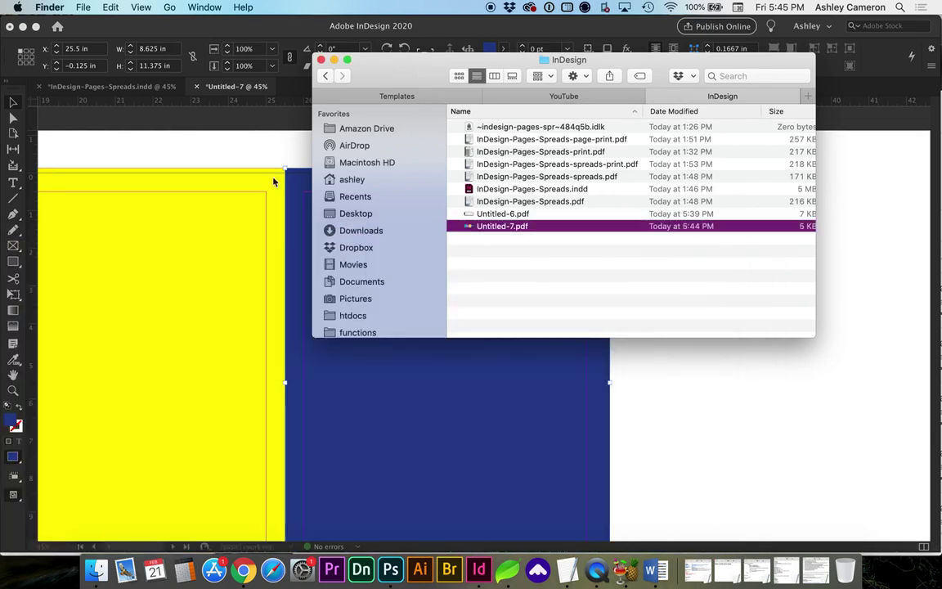
left_click(267, 148)
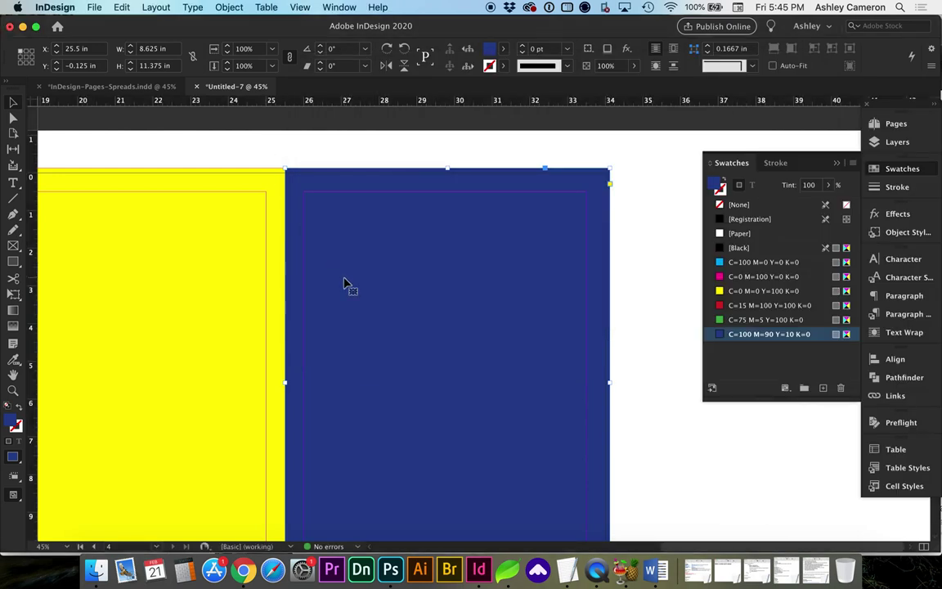